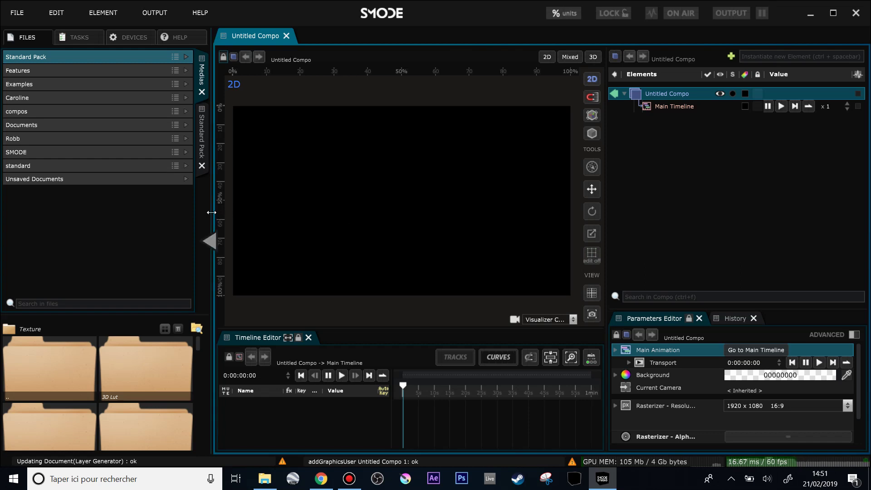
Open the built-in help documentation and view the Reference page from its beginning
{"action": "left_click_drag", "start_coordinate": [214, 212], "coordinate": [196, 215]}
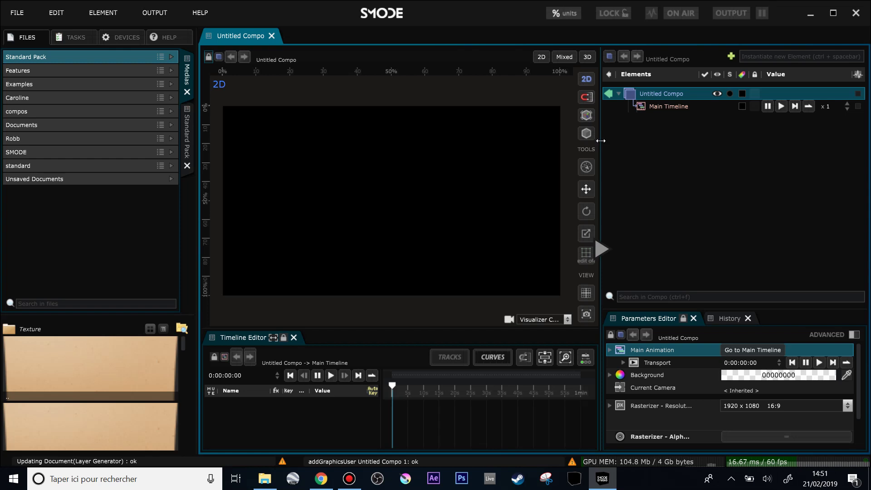
{"action": "left_click", "coordinate": [172, 39]}
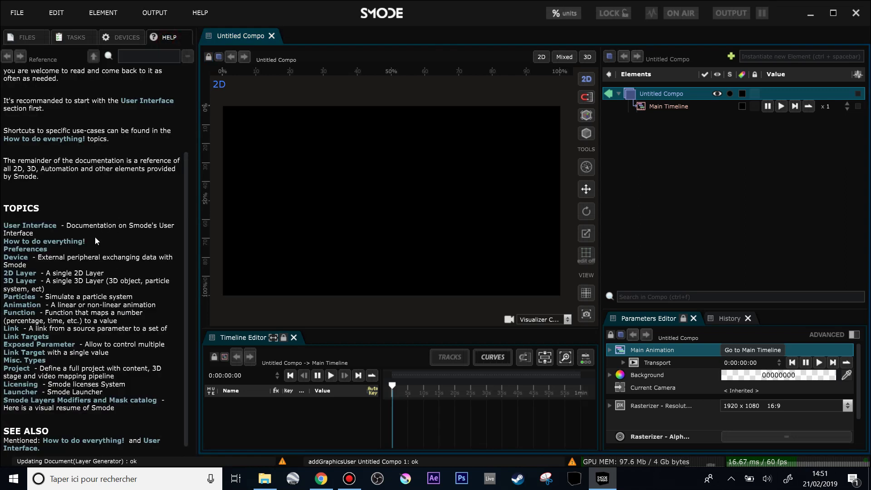
{"action": "scroll", "coordinate": [96, 241], "scroll_direction": "up", "scroll_amount": 5}
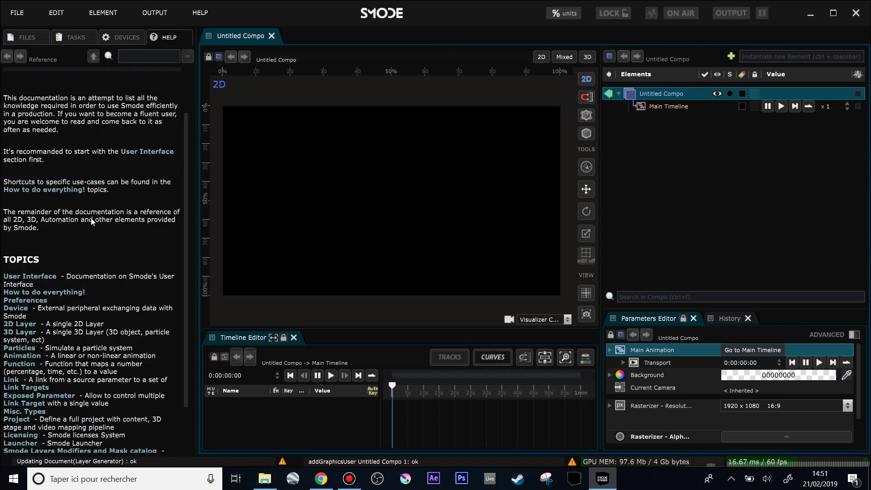
Close the untitled composition, open the recent document test smoke.compo, and slightly widen the help area
{"action": "left_click", "coordinate": [272, 36]}
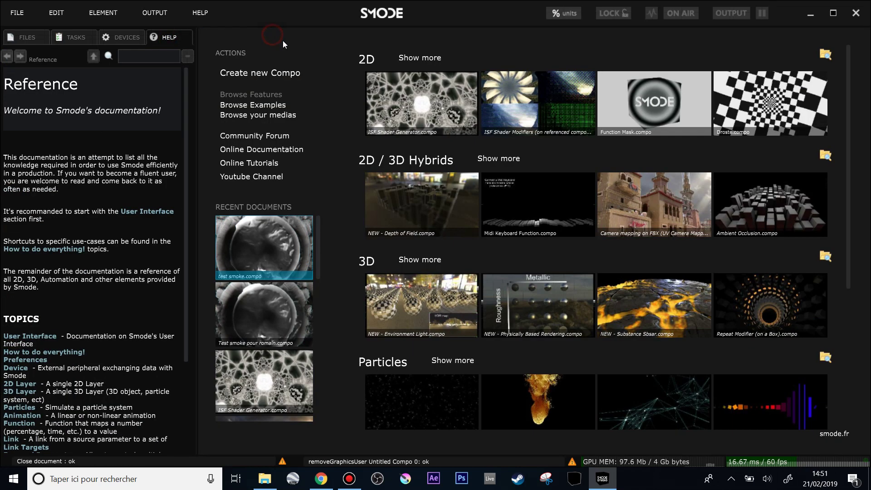
{"action": "left_click", "coordinate": [263, 251]}
{"action": "mouse_move", "coordinate": [200, 178]}
{"action": "left_mouse_down"}
{"action": "mouse_move", "coordinate": [218, 178]}
{"action": "mouse_move", "coordinate": [205, 178]}
{"action": "left_mouse_up"}
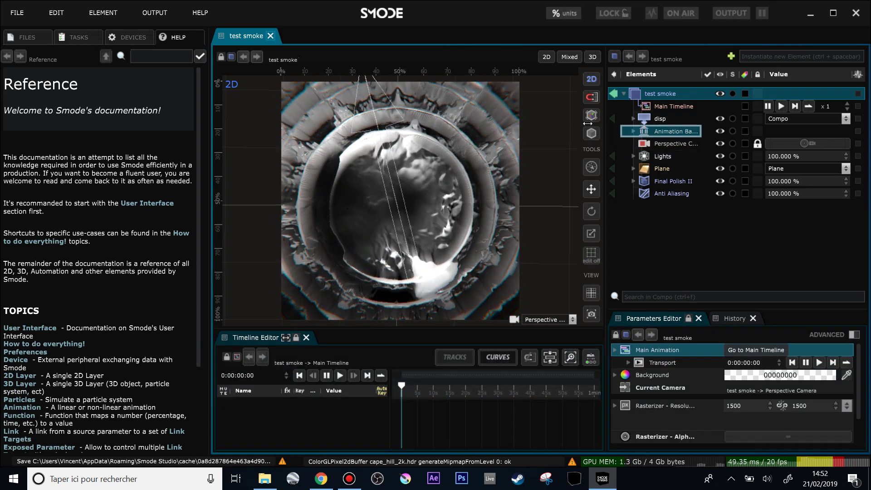
Look up the help pages for the Plane element and the Final Polish II modifier
{"action": "left_click", "coordinate": [651, 169]}
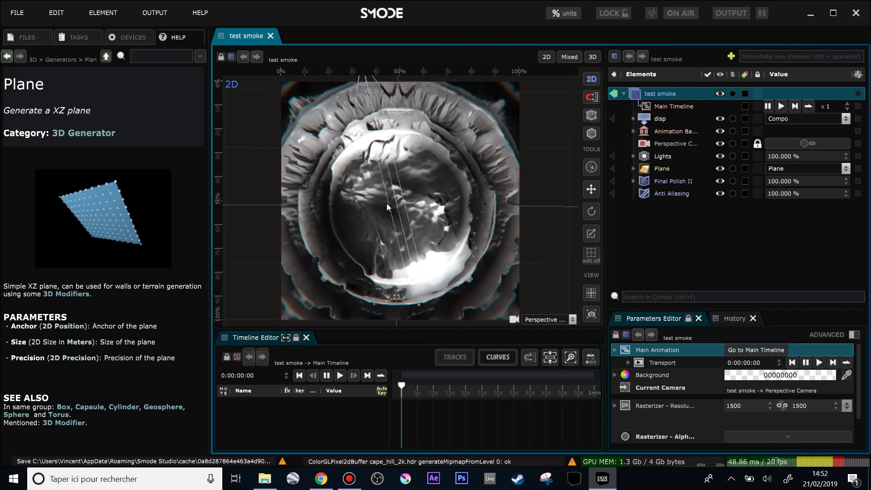
{"action": "left_click", "coordinate": [645, 181]}
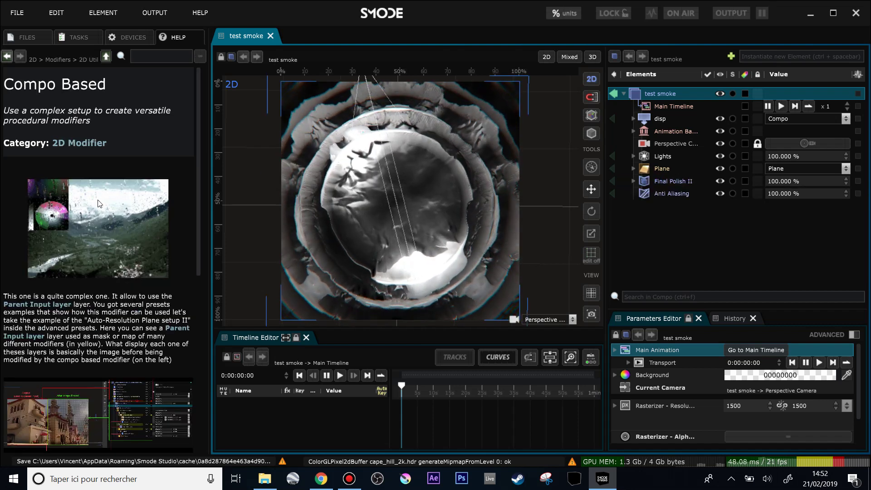
{"action": "scroll", "coordinate": [72, 192], "scroll_direction": "down", "scroll_amount": 10}
{"action": "scroll", "coordinate": [93, 331], "scroll_direction": "up", "scroll_amount": 10}
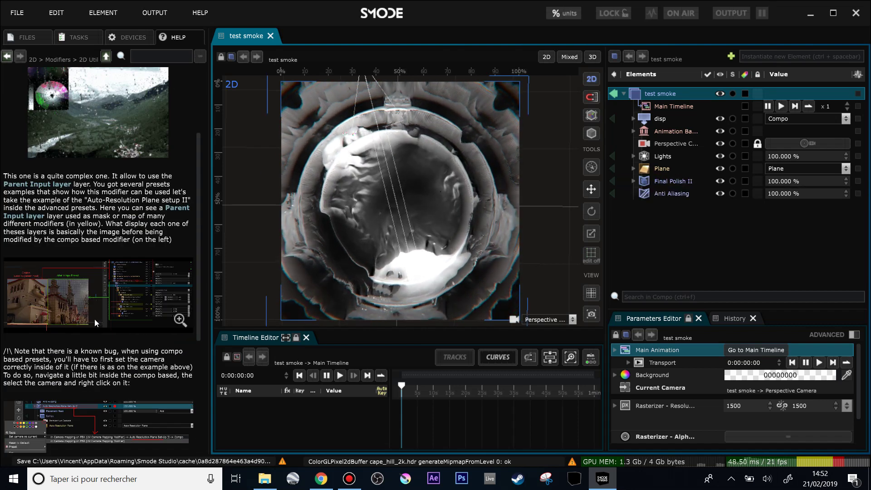
Expand Final Polish II and look up the help page on the Element Tree
{"action": "left_click", "coordinate": [634, 181]}
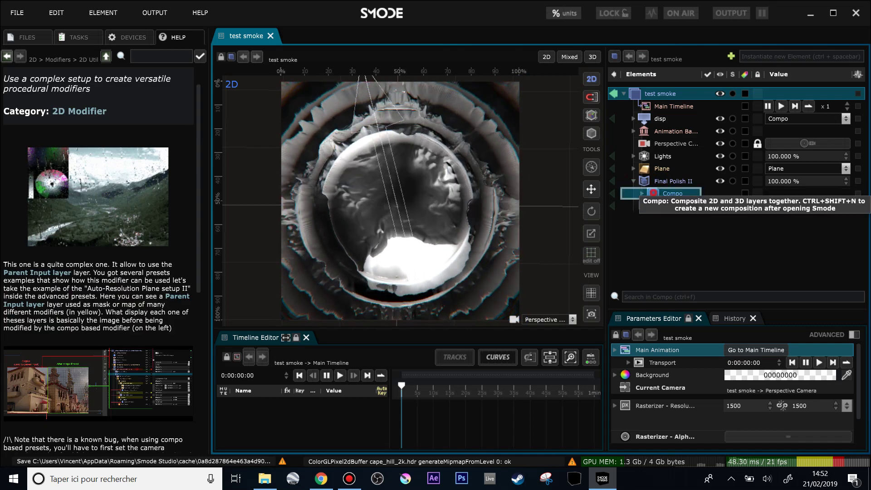
{"action": "left_click", "coordinate": [654, 195]}
{"action": "left_click", "coordinate": [724, 254]}
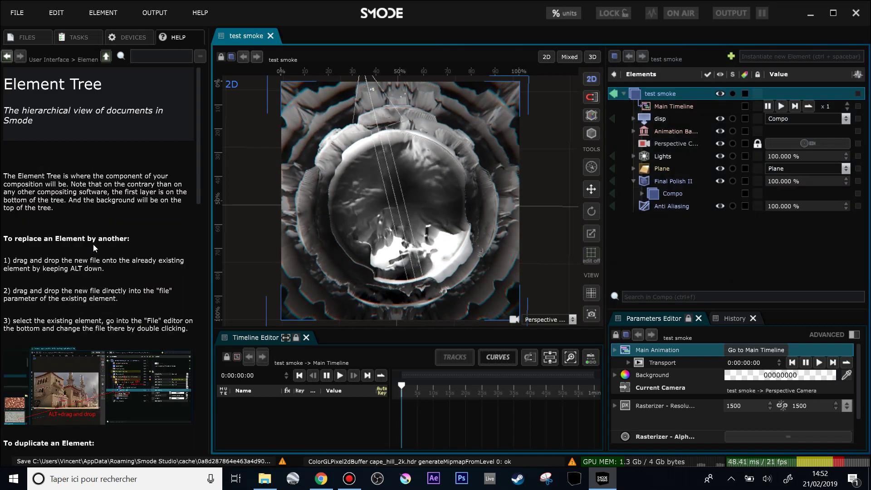
{"action": "scroll", "coordinate": [103, 287], "scroll_direction": "down", "scroll_amount": 5}
{"action": "scroll", "coordinate": [100, 296], "scroll_direction": "up", "scroll_amount": 5}
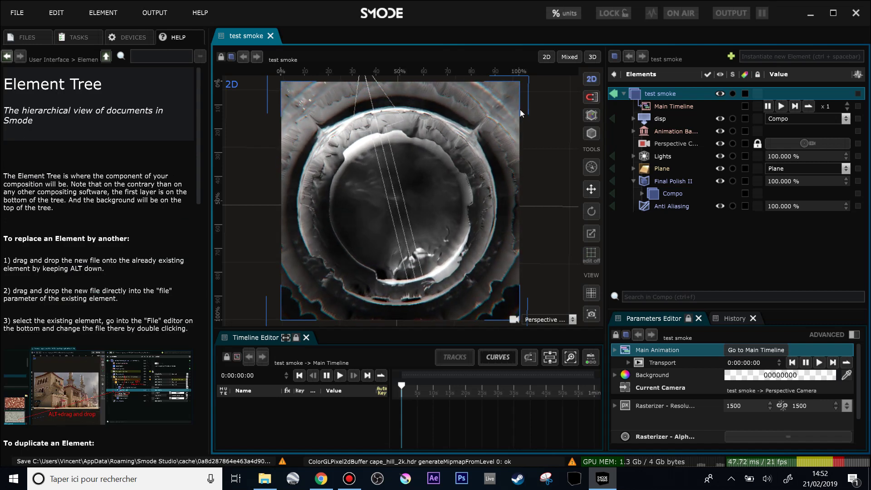
Close the test smoke composition and create a new empty composition
{"action": "left_click", "coordinate": [270, 36]}
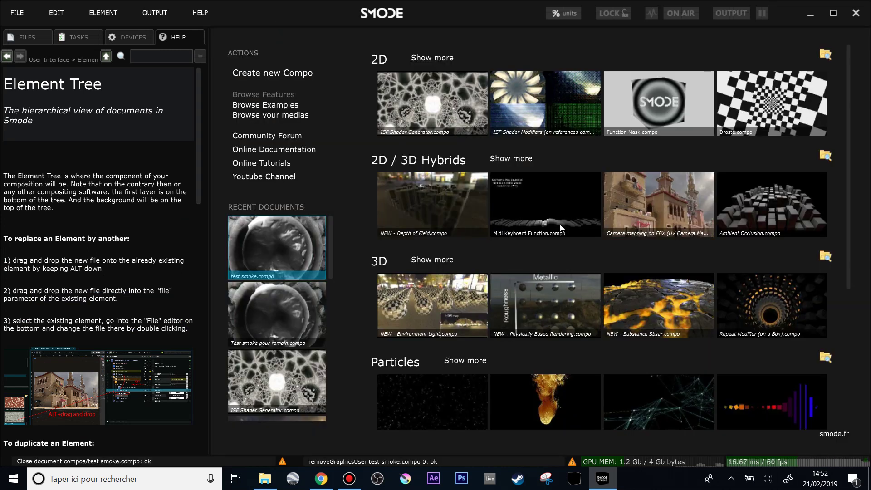
{"action": "key", "text": "ctrl+n"}
{"action": "key", "text": "Return"}
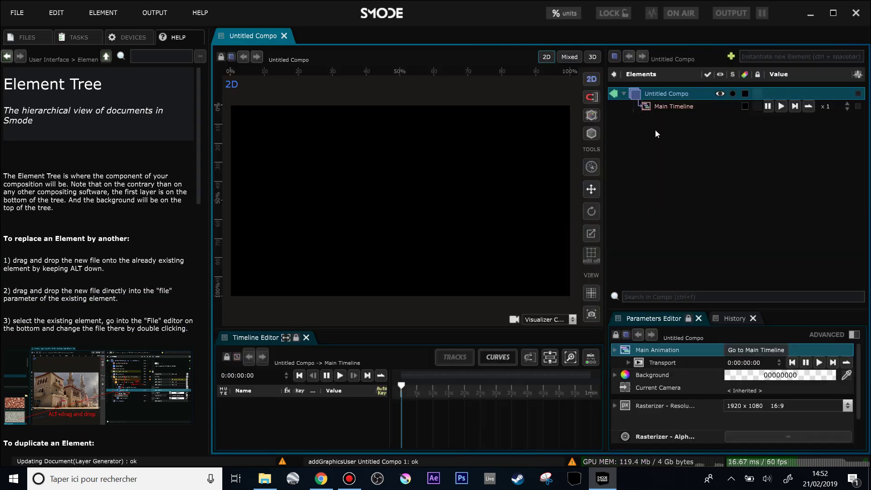
Add a 3D Box mesh layer to the new composition, declining to create a material bank
{"action": "right_click", "coordinate": [640, 138]}
{"action": "mouse_move", "coordinate": [613, 178]}
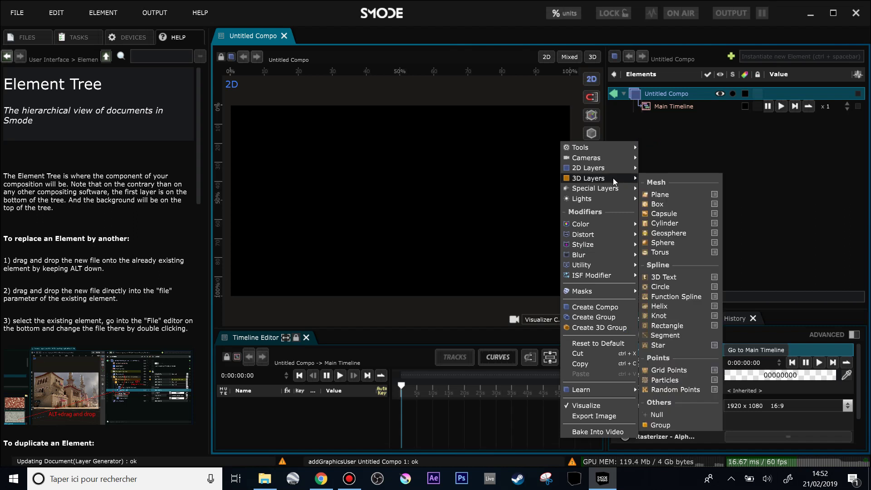
{"action": "left_click", "coordinate": [659, 198]}
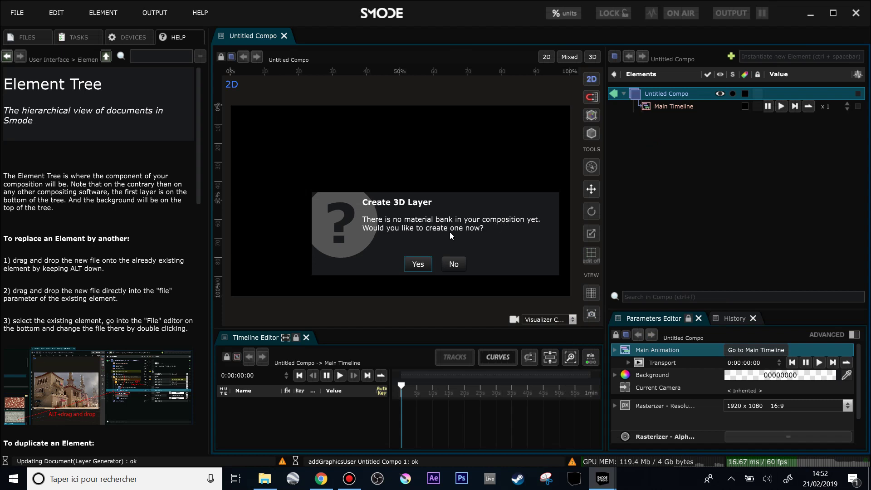
{"action": "left_click", "coordinate": [453, 265]}
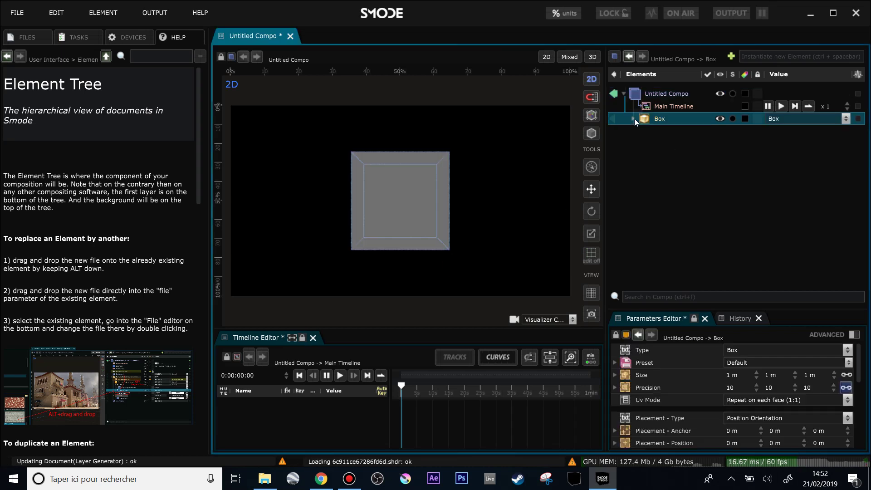
Examine the texture slots nested under the Box layer and leave them collapsed
{"action": "left_click", "coordinate": [634, 119]}
{"action": "left_click", "coordinate": [634, 118]}
{"action": "left_click", "coordinate": [633, 119]}
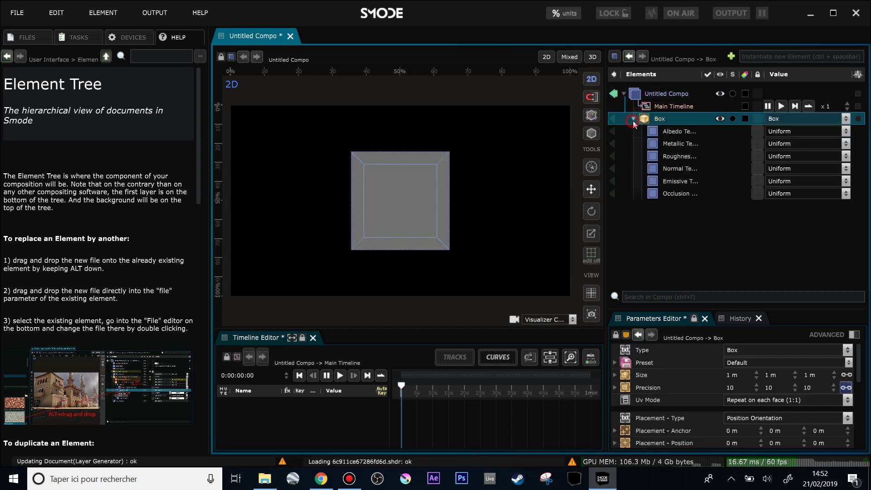
{"action": "left_click", "coordinate": [634, 119]}
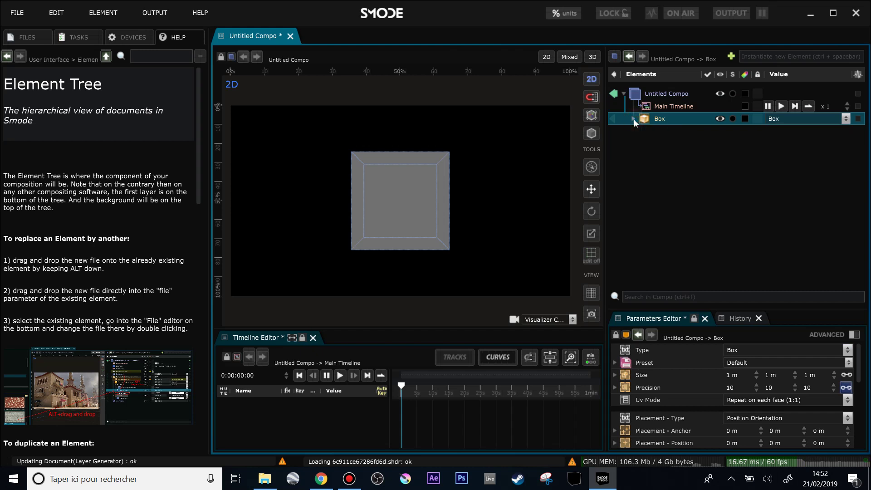
{"action": "left_click", "coordinate": [633, 119]}
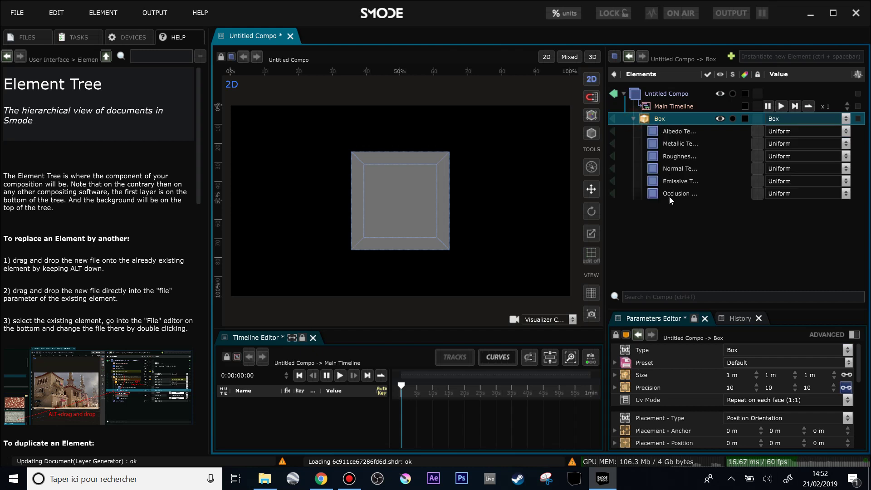
{"action": "left_click", "coordinate": [633, 119]}
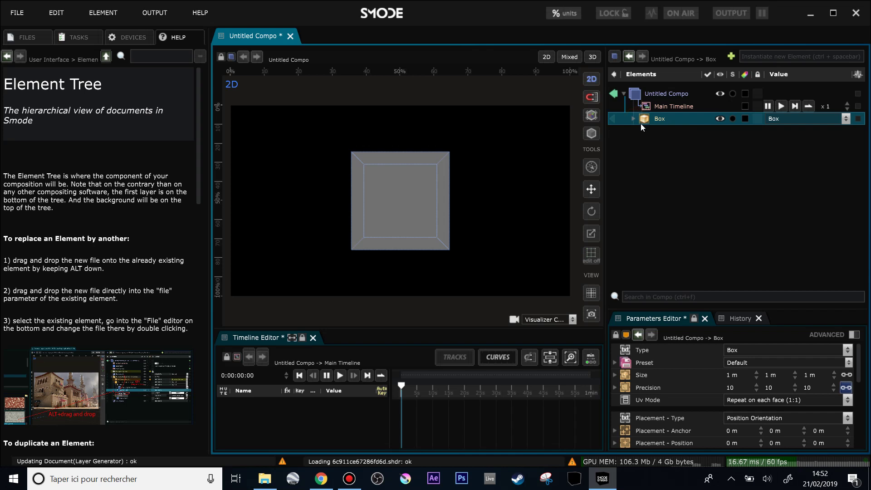
Add a 2D Gradient layer and shrink it toward the canvas's upper-left corner to about 35% wide and 48% high
{"action": "right_click", "coordinate": [641, 123]}
{"action": "mouse_move", "coordinate": [590, 175]}
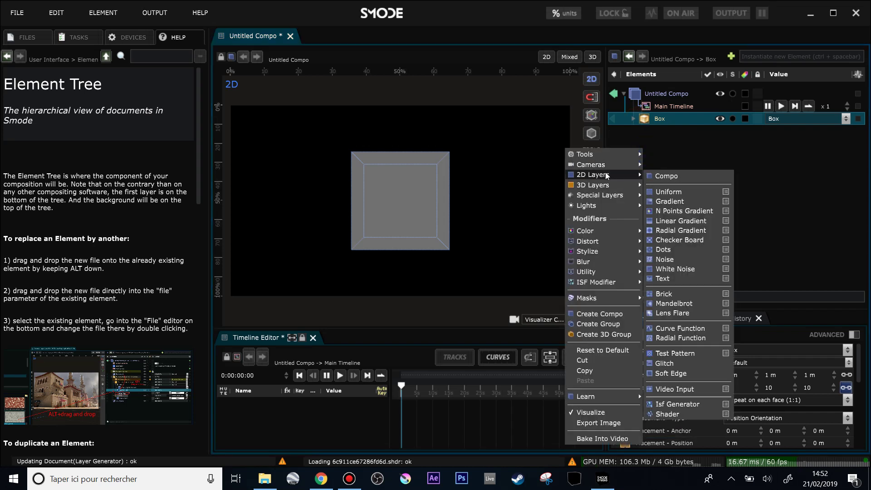
{"action": "left_click", "coordinate": [665, 200]}
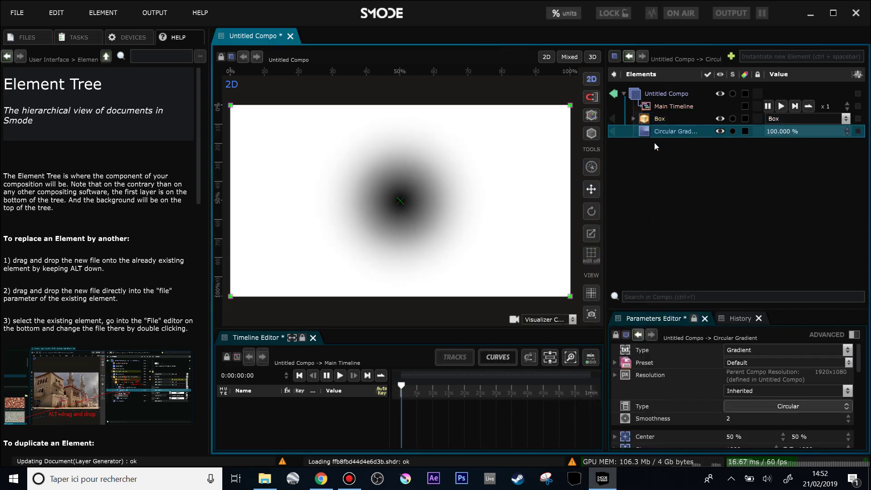
{"action": "left_click_drag", "start_coordinate": [570, 296], "coordinate": [348, 196]}
Scale the gradient to about 29.5% by 40.6%, place it at about 15.3% horizontally, and rotate it -3.6 degrees
{"action": "left_click_drag", "start_coordinate": [731, 310], "coordinate": [712, 210]}
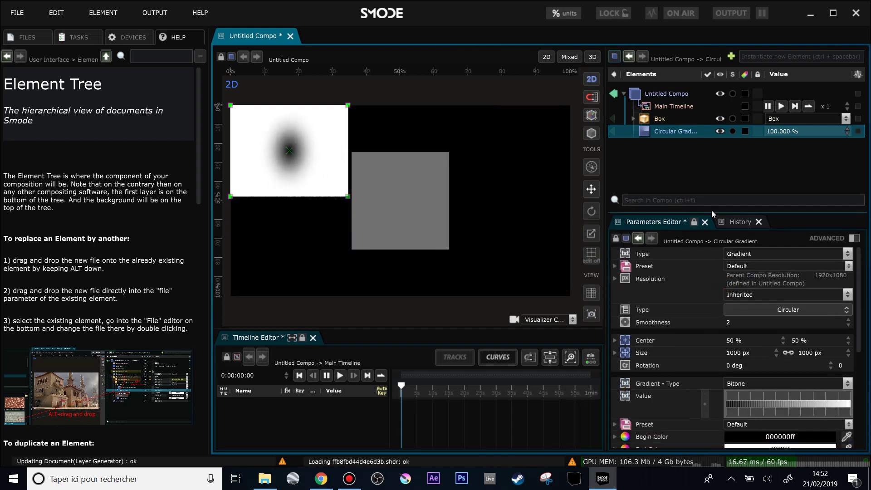
{"action": "left_click", "coordinate": [648, 119]}
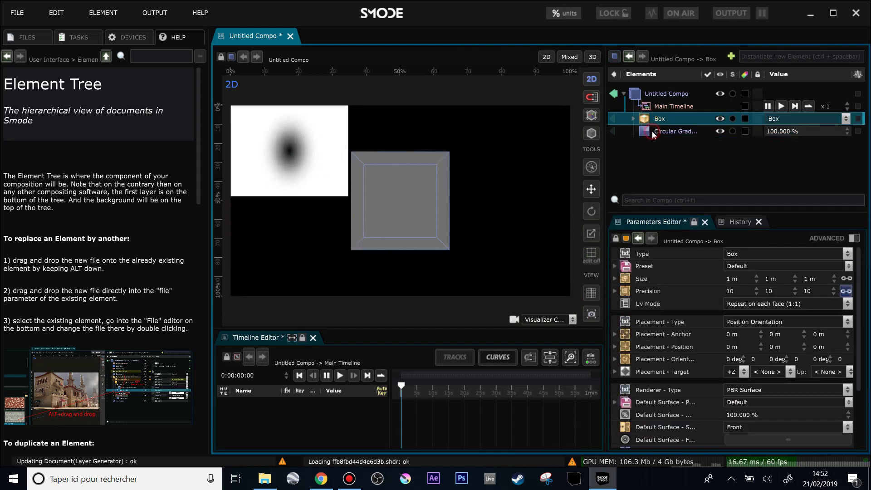
{"action": "left_click", "coordinate": [653, 132]}
{"action": "scroll", "coordinate": [753, 324], "scroll_direction": "down", "scroll_amount": 1}
{"action": "scroll", "coordinate": [753, 323], "scroll_direction": "down", "scroll_amount": 4}
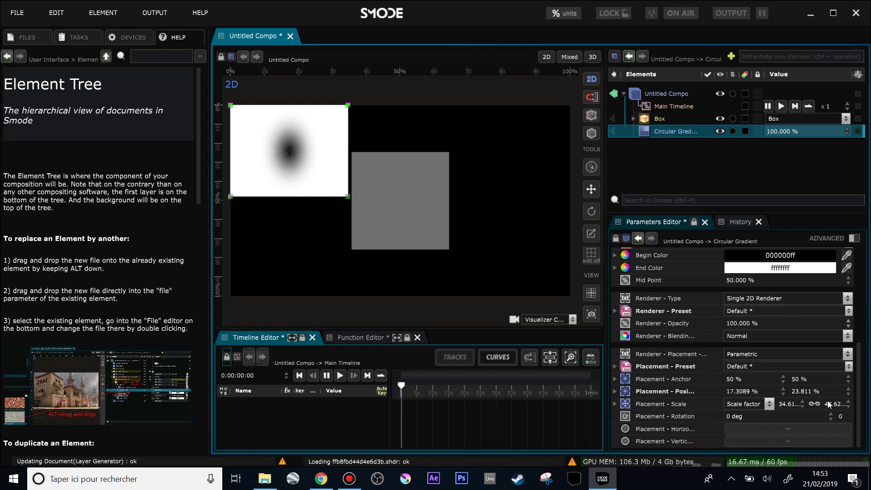
{"action": "mouse_move", "coordinate": [836, 405]}
{"action": "left_mouse_down"}
{"action": "mouse_move", "coordinate": [838, 419]}
{"action": "mouse_move", "coordinate": [838, 409]}
{"action": "left_mouse_up"}
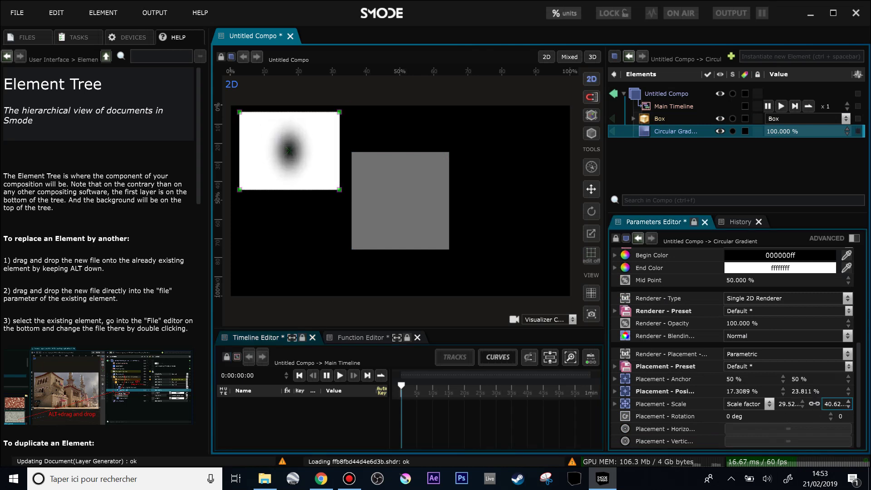
{"action": "left_click_drag", "start_coordinate": [749, 416], "coordinate": [747, 392]}
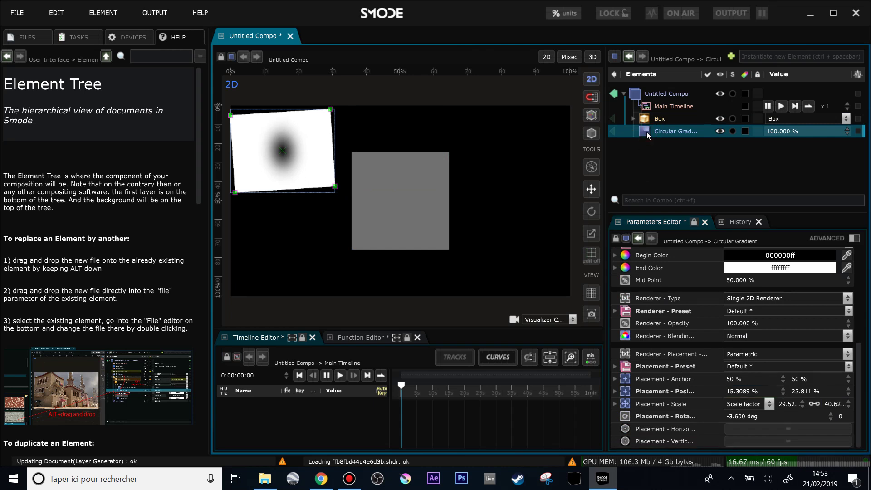
Duplicate the gradient's 2D renderer, move the copy to about 77.8%, 15.8%, and inspect the two Parametric renderers
{"action": "key", "text": "ctrl+shift+d"}
{"action": "left_click_drag", "start_coordinate": [269, 121], "coordinate": [480, 98]}
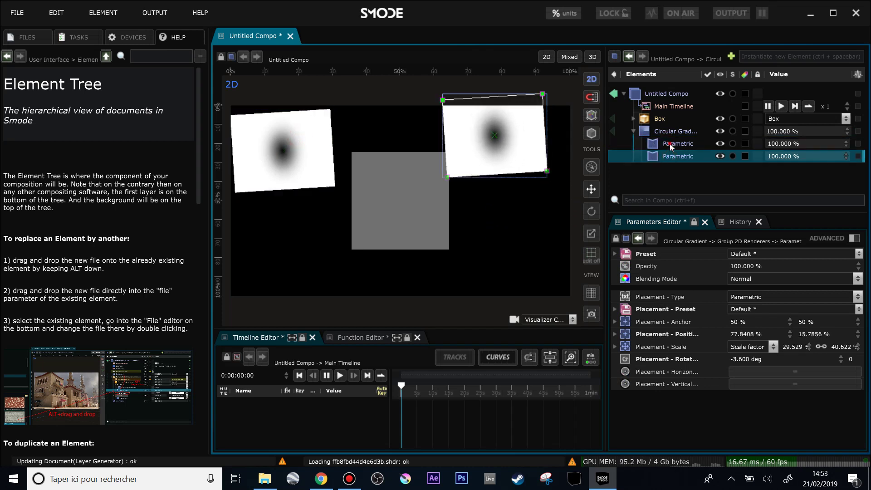
{"action": "left_click", "coordinate": [670, 144]}
{"action": "left_click", "coordinate": [666, 131]}
{"action": "left_click", "coordinate": [667, 154]}
Delete the Circular Gradient layer together with its two Parametric renderers
{"action": "left_click", "coordinate": [653, 133]}
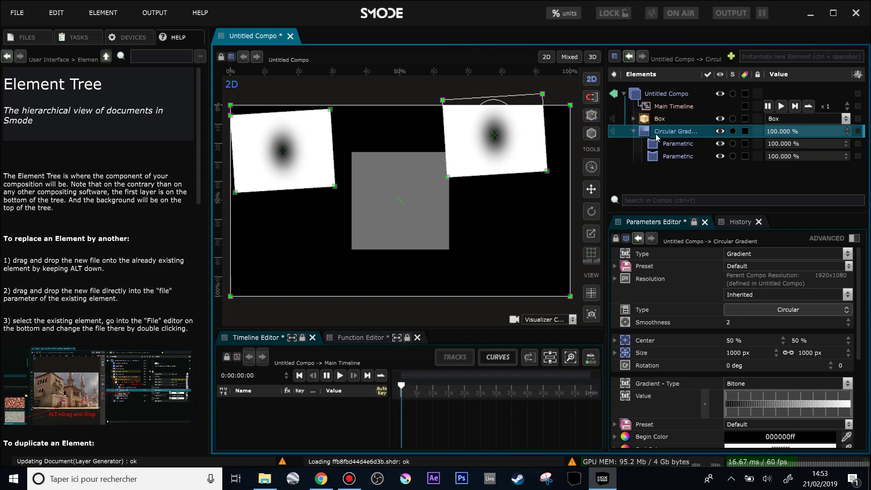
{"action": "key", "text": "Delete"}
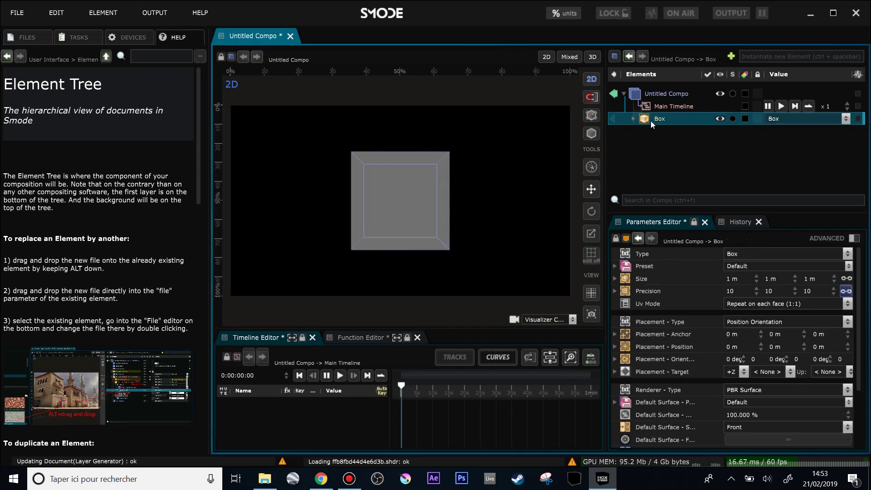
Expand the Box layer's texture slots and enlarge the element tree to fit all of them
{"action": "left_click", "coordinate": [636, 120]}
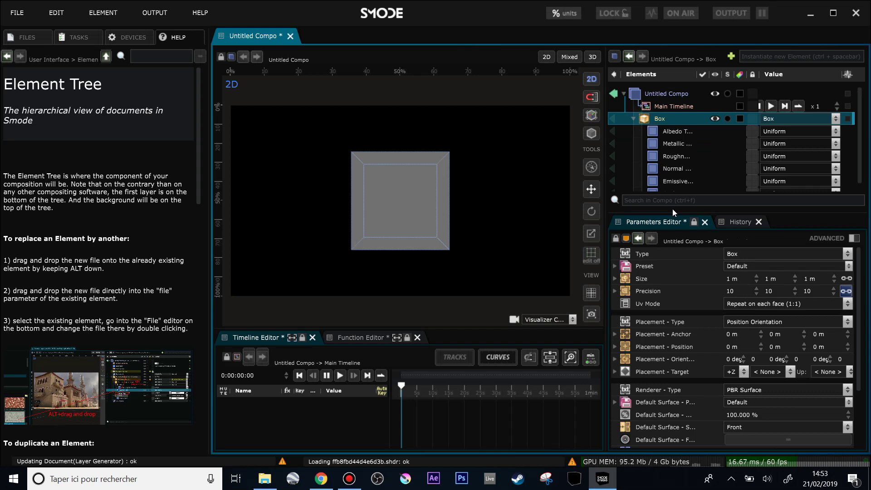
{"action": "left_click_drag", "start_coordinate": [673, 209], "coordinate": [674, 216]}
{"action": "left_click_drag", "start_coordinate": [681, 246], "coordinate": [681, 246]}
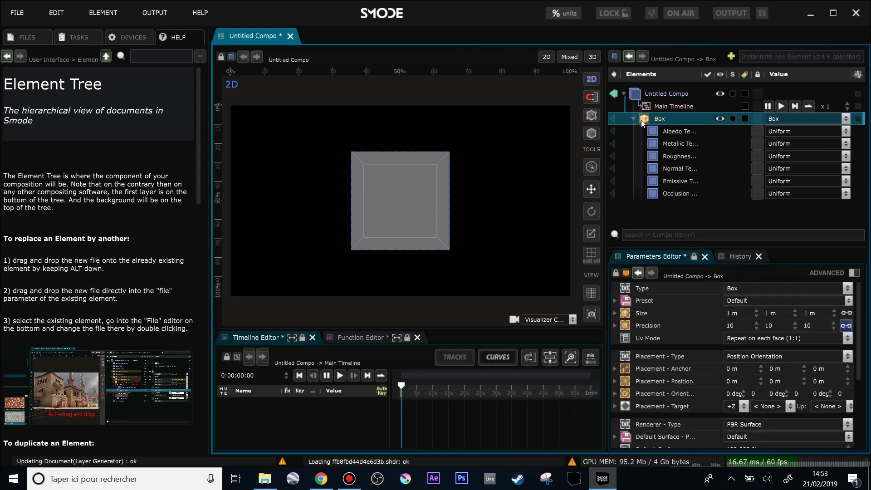
Widen the element tree and parameters area, adjust the Box's Default Surface opacity ending at 100%, and select the Box
{"action": "scroll", "coordinate": [730, 376], "scroll_direction": "down", "scroll_amount": 3}
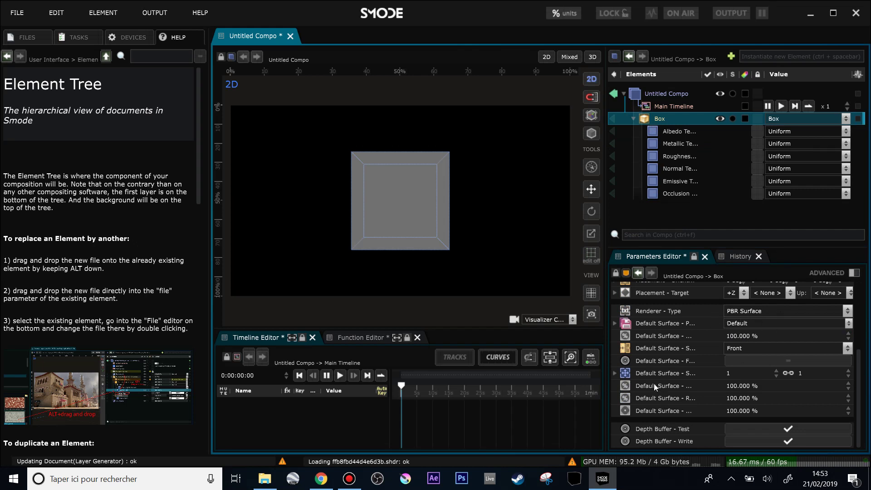
{"action": "mouse_move", "coordinate": [605, 344]}
{"action": "left_mouse_down"}
{"action": "mouse_move", "coordinate": [534, 345]}
{"action": "mouse_move", "coordinate": [540, 344]}
{"action": "left_mouse_up"}
{"action": "left_click_drag", "start_coordinate": [695, 336], "coordinate": [734, 353]}
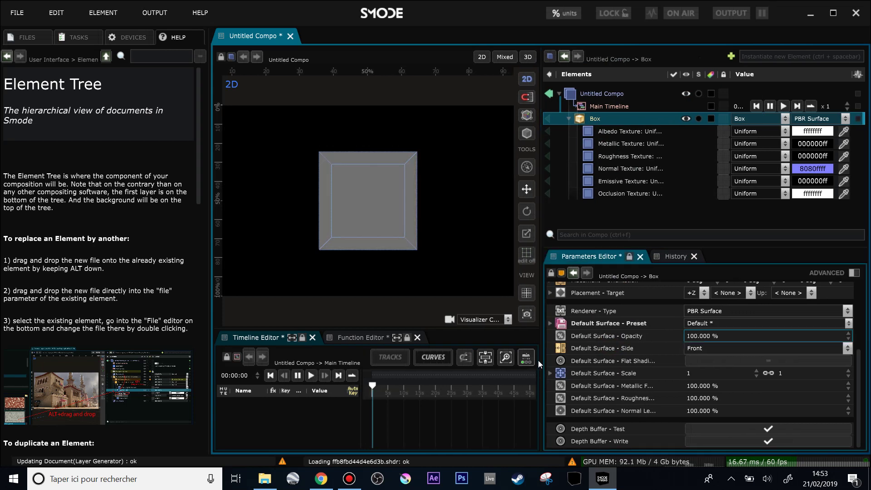
{"action": "left_click_drag", "start_coordinate": [540, 361], "coordinate": [559, 272]}
{"action": "left_click", "coordinate": [603, 121]}
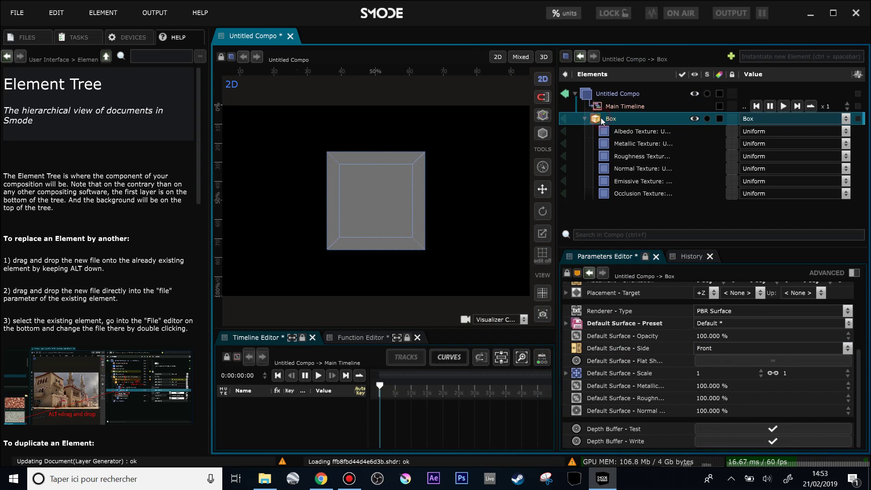
Add a second Default Surface renderer to the Box and offset its X position to 1.31 m
{"action": "key", "text": "r"}
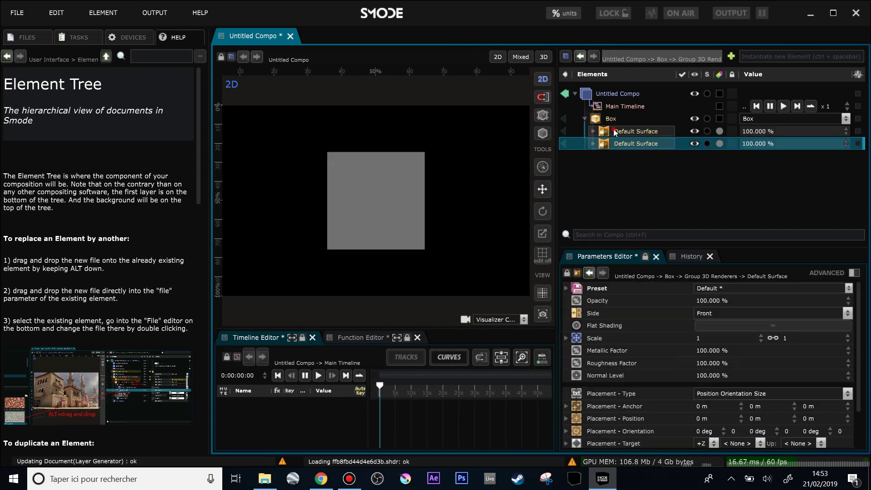
{"action": "left_click", "coordinate": [615, 131]}
{"action": "left_click", "coordinate": [618, 142]}
{"action": "left_click", "coordinate": [612, 131]}
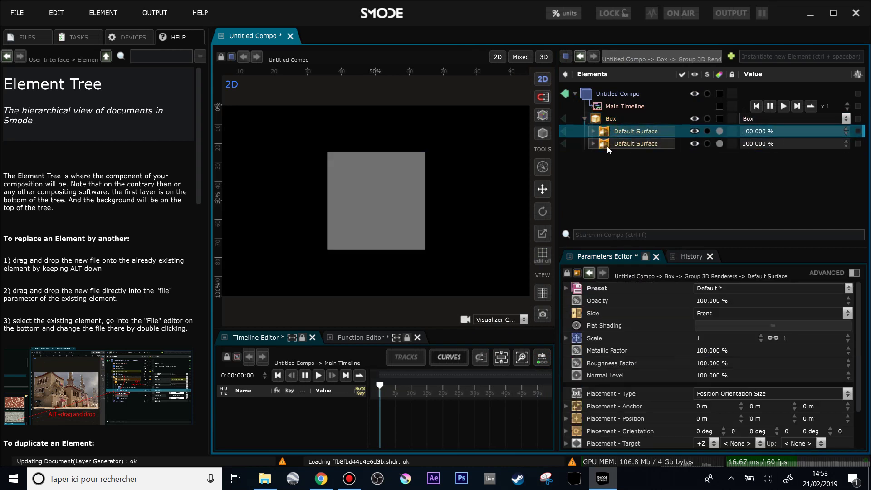
{"action": "left_click", "coordinate": [607, 144]}
{"action": "left_click_drag", "start_coordinate": [702, 421], "coordinate": [702, 362]}
{"action": "left_click_drag", "start_coordinate": [433, 236], "coordinate": [312, 208]}
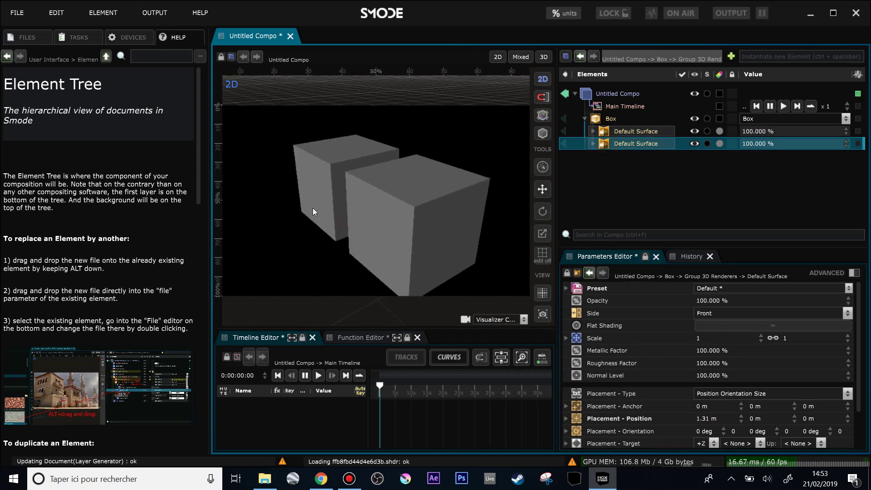
Add a basic Surface renderer to the Box alongside its two Default Surface renderers
{"action": "left_click", "coordinate": [608, 119]}
{"action": "right_click", "coordinate": [608, 118]}
{"action": "mouse_move", "coordinate": [523, 238]}
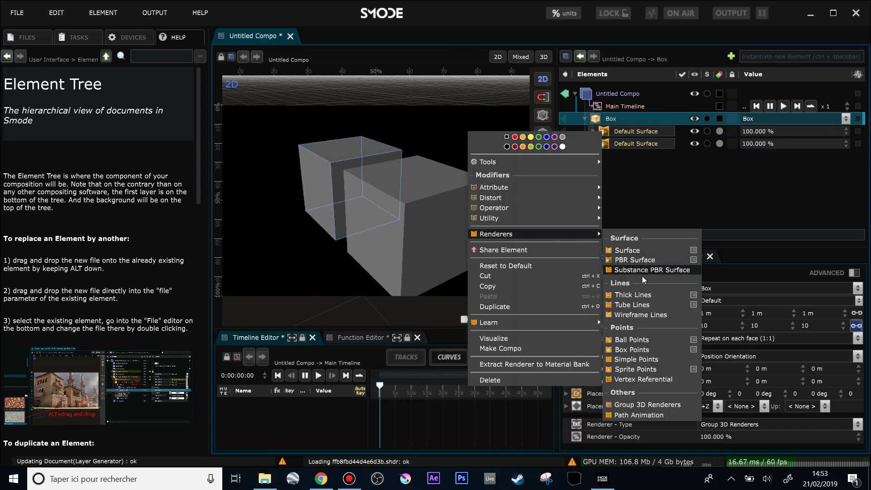
{"action": "left_click", "coordinate": [627, 250]}
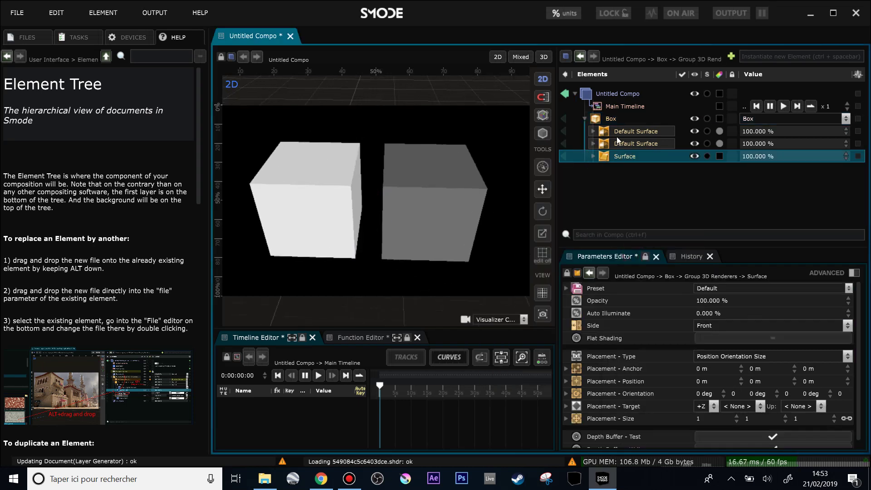
{"action": "left_click", "coordinate": [608, 121]}
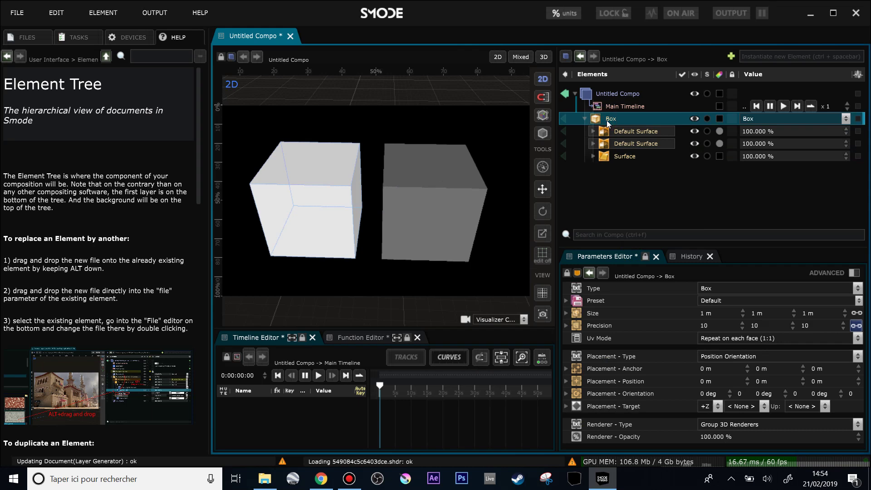
{"action": "key", "text": "Delete"}
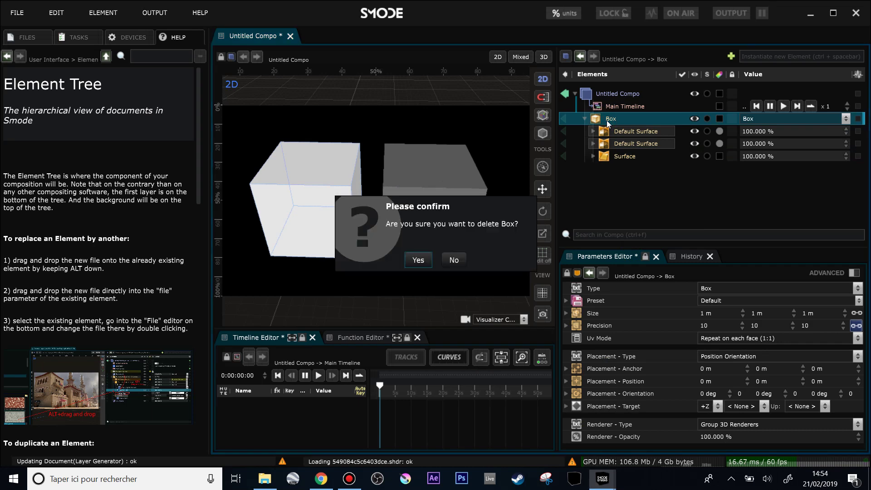
{"action": "left_click", "coordinate": [458, 258]}
{"action": "left_click", "coordinate": [621, 158]}
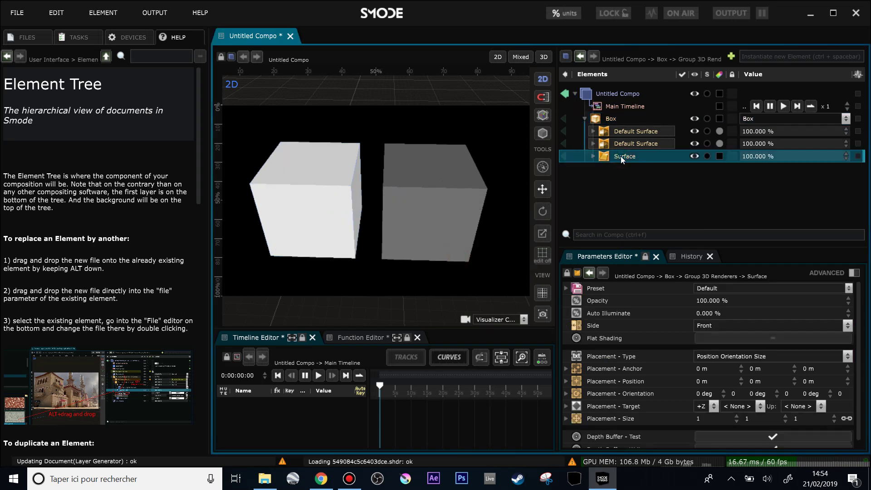
Delete the Box layer together with all of its renderers
{"action": "left_click", "coordinate": [606, 121]}
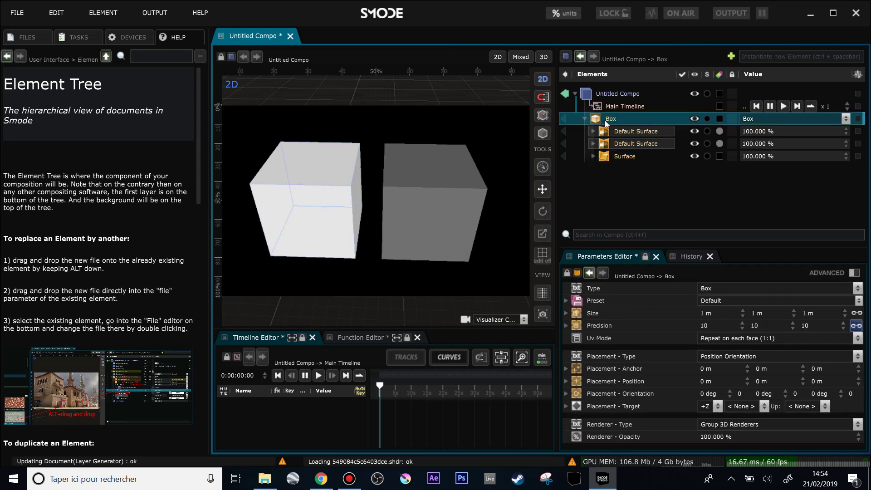
{"action": "key", "text": "Delete"}
{"action": "key", "text": "Return"}
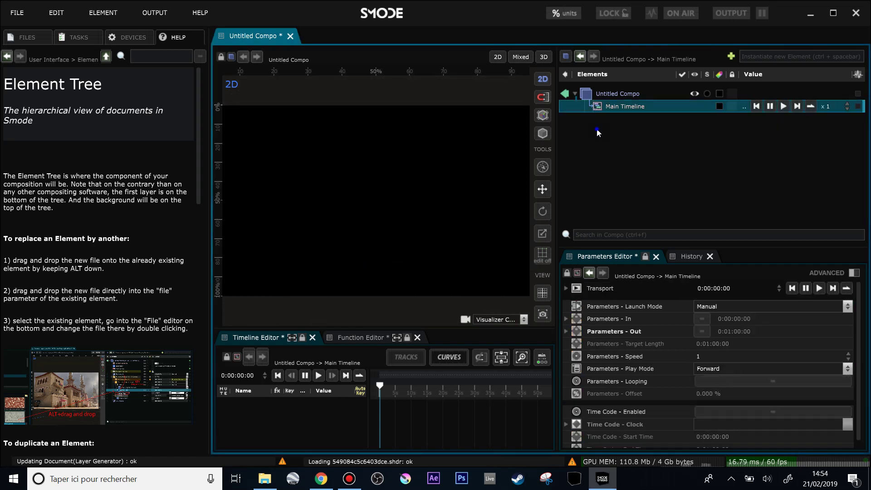
Create a new 3D Box layer together with a material bank for the composition
{"action": "right_click", "coordinate": [519, 131]}
{"action": "mouse_move", "coordinate": [592, 168]}
{"action": "left_click", "coordinate": [629, 192]}
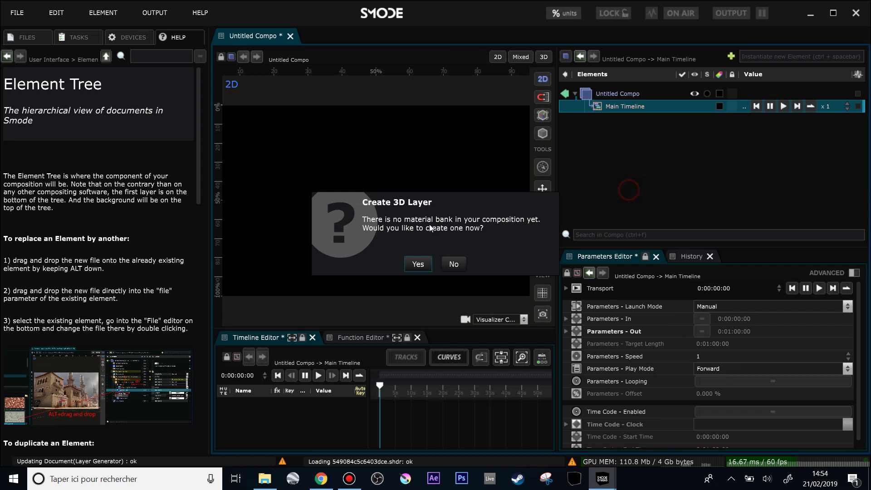
{"action": "left_click", "coordinate": [417, 264]}
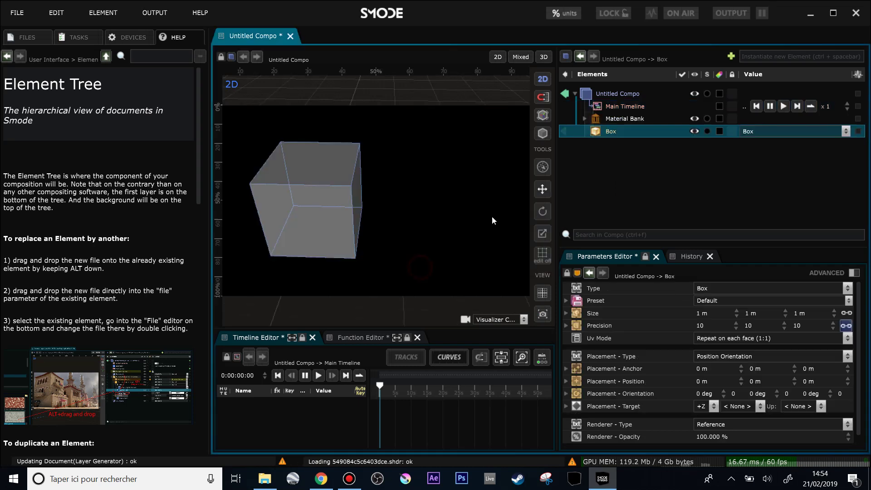
{"action": "left_click_drag", "start_coordinate": [407, 188], "coordinate": [420, 183]}
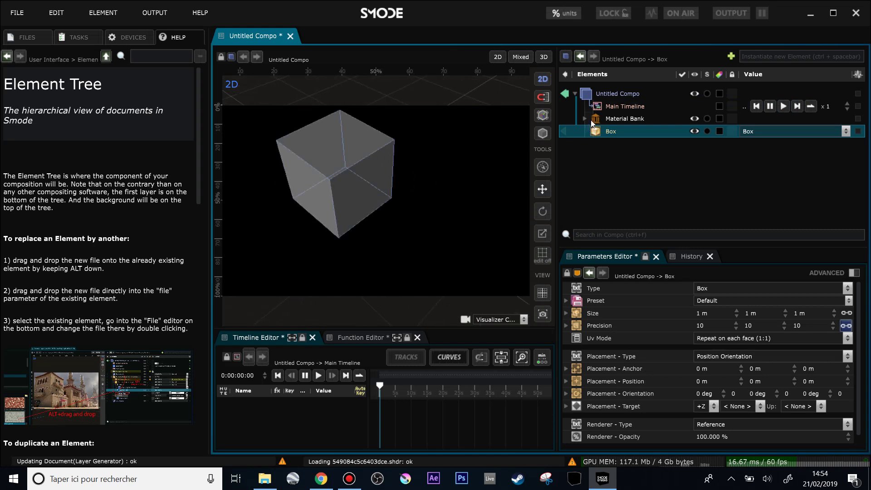
Go to the Default Surface referenced by the Box in the Material Bank and set its albedo texture's uniform color to DF9898
{"action": "scroll", "coordinate": [748, 399], "scroll_direction": "down", "scroll_amount": 1}
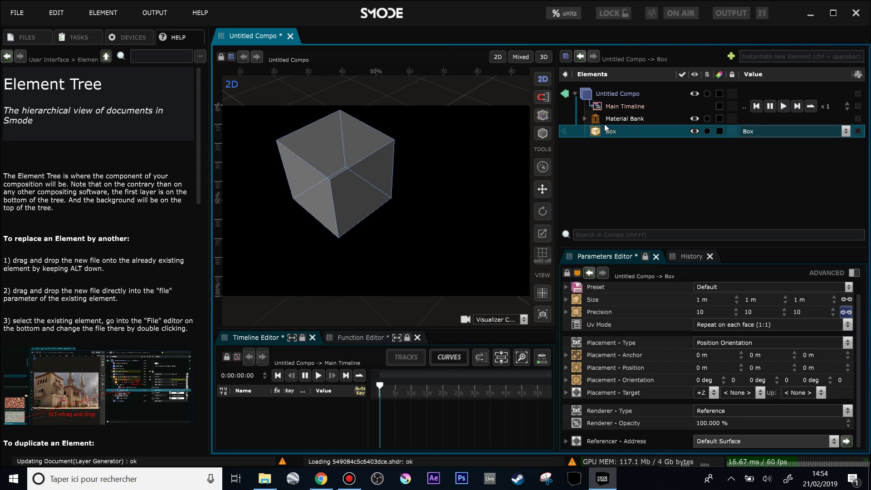
{"action": "left_click", "coordinate": [846, 441]}
{"action": "double_click", "coordinate": [606, 130]}
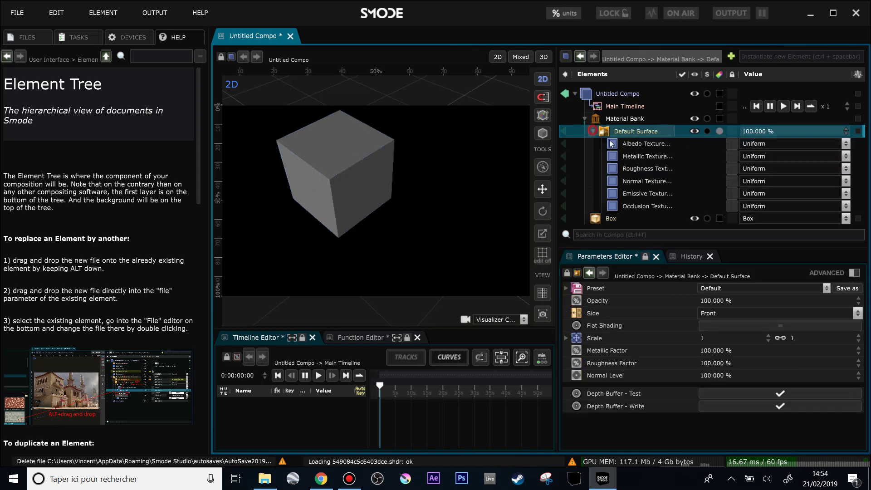
{"action": "left_click", "coordinate": [634, 145]}
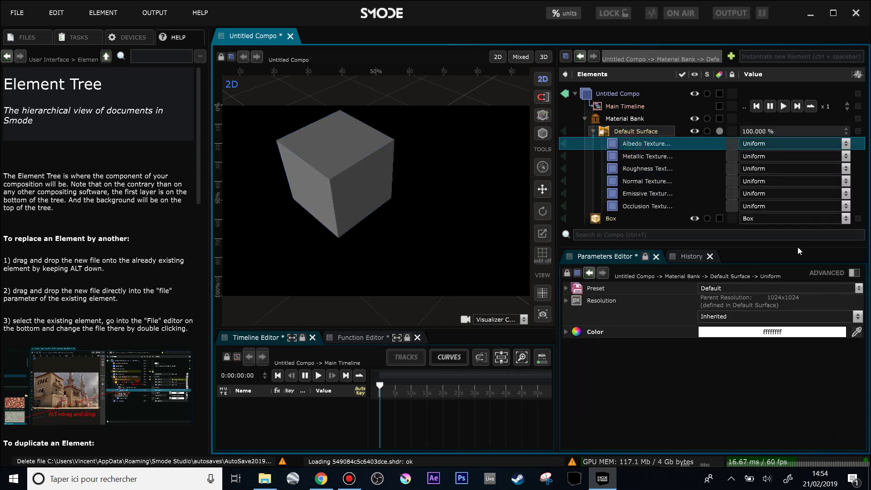
{"action": "left_click", "coordinate": [784, 332]}
{"action": "left_click", "coordinate": [735, 354]}
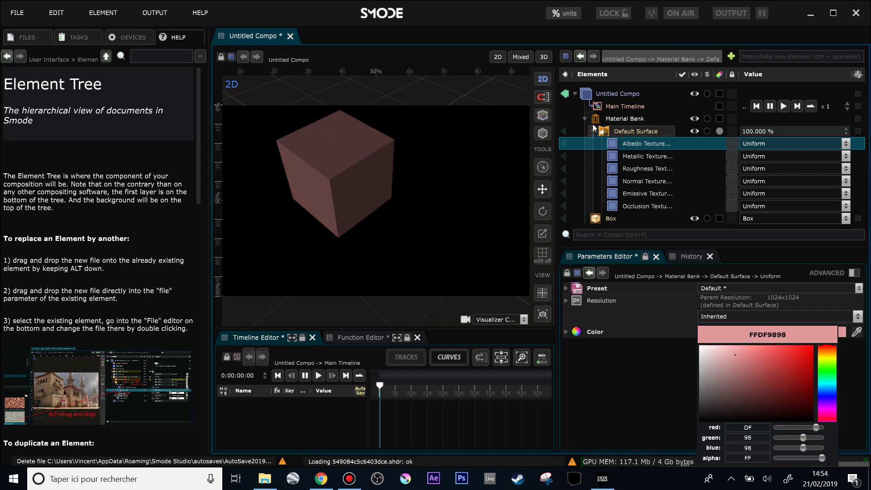
Collapse the Default Surface in the Material Bank and rename it Box
{"action": "left_click", "coordinate": [588, 135]}
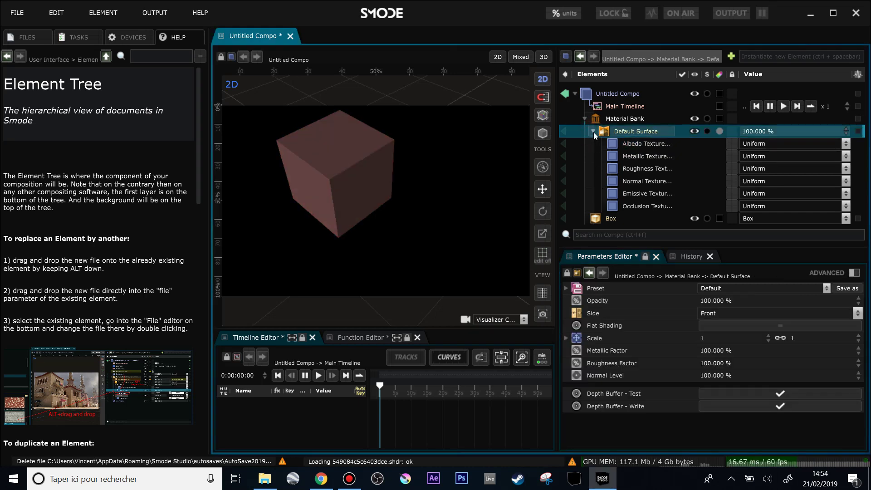
{"action": "left_click", "coordinate": [593, 131]}
{"action": "double_click", "coordinate": [633, 132]}
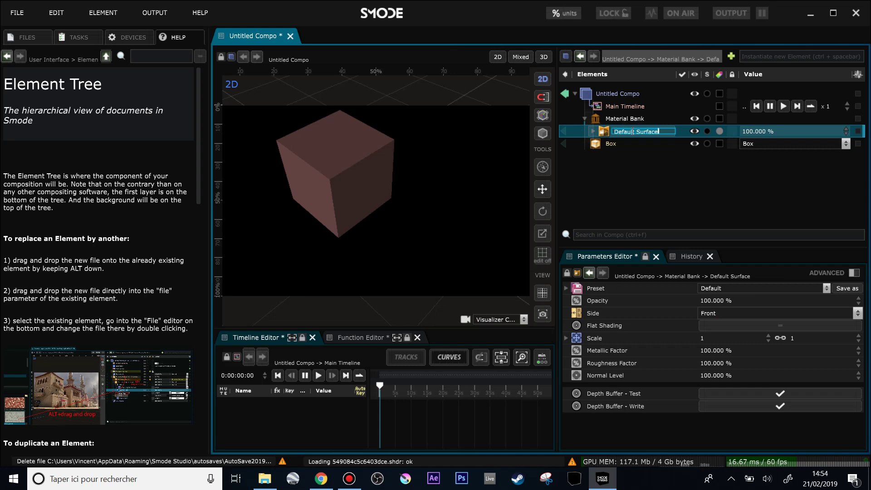
{"action": "key", "text": "ctrl+a"}
{"action": "type", "text": "Box"}
{"action": "key", "text": "Return"}
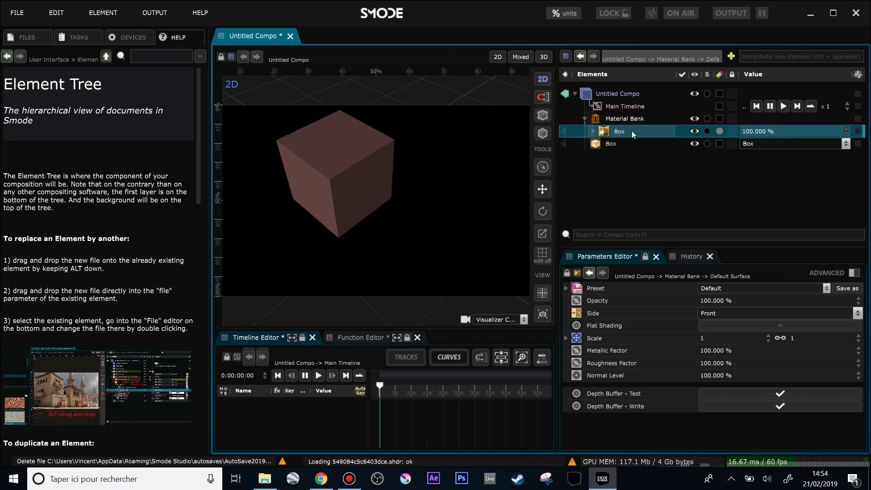
Create a second Box layer and, in 3D mode, move it along X to about 1.56 m
{"action": "right_click", "coordinate": [619, 180]}
{"action": "mouse_move", "coordinate": [586, 214]}
{"action": "left_click", "coordinate": [650, 236]}
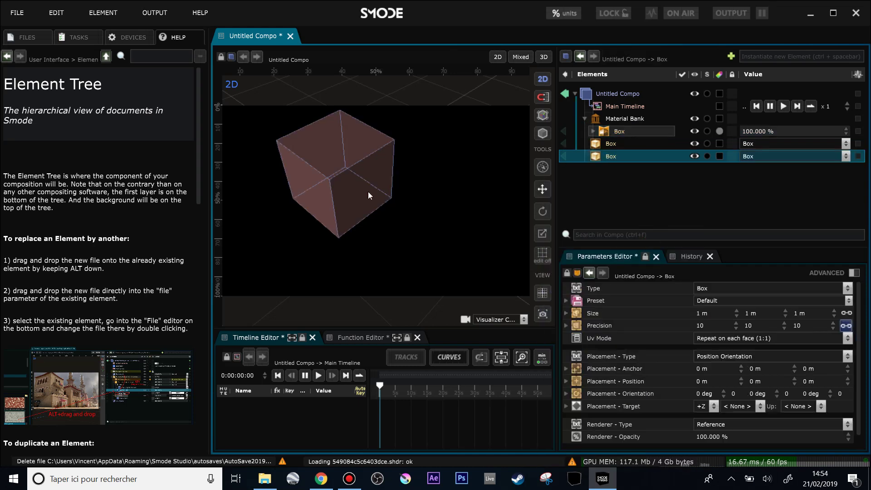
{"action": "left_click", "coordinate": [543, 79]}
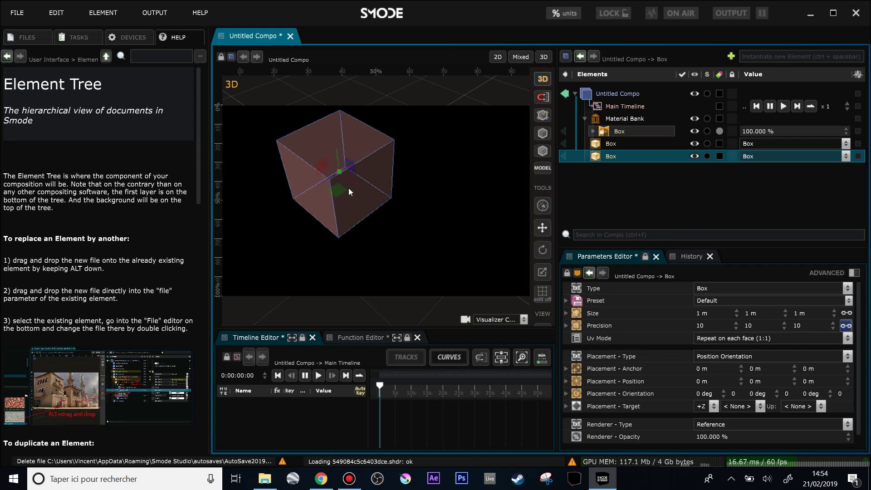
{"action": "left_click_drag", "start_coordinate": [356, 184], "coordinate": [426, 150]}
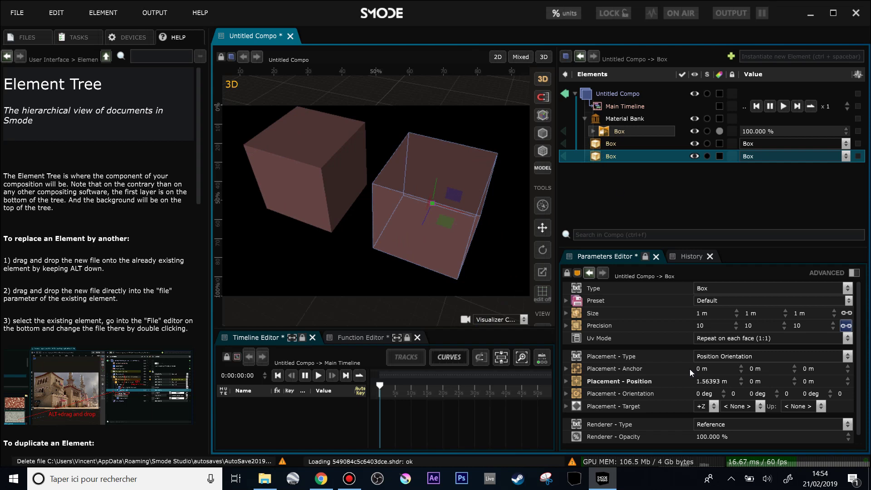
Check which material the second Box's renderer references
{"action": "scroll", "coordinate": [714, 422], "scroll_direction": "down", "scroll_amount": 1}
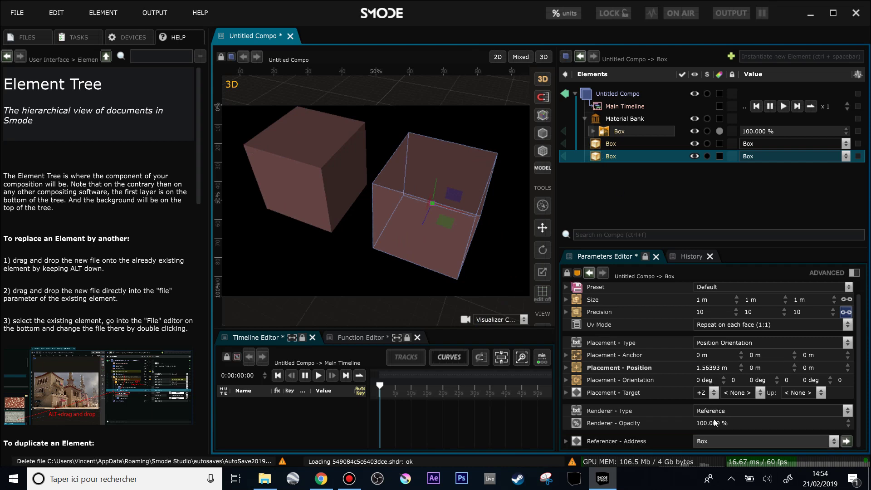
{"action": "left_click", "coordinate": [736, 441]}
{"action": "left_click", "coordinate": [735, 441]}
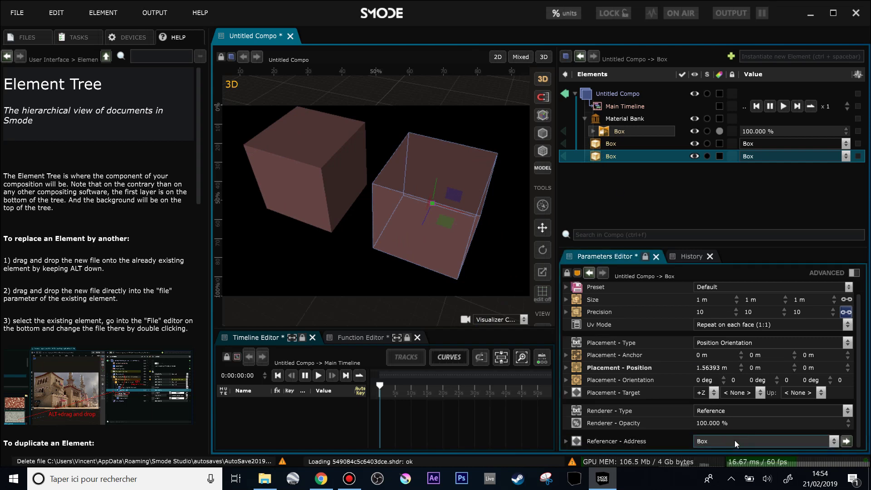
Select the albedo texture of the Box material and list the Texture files of the Standard Pack
{"action": "left_click", "coordinate": [619, 131]}
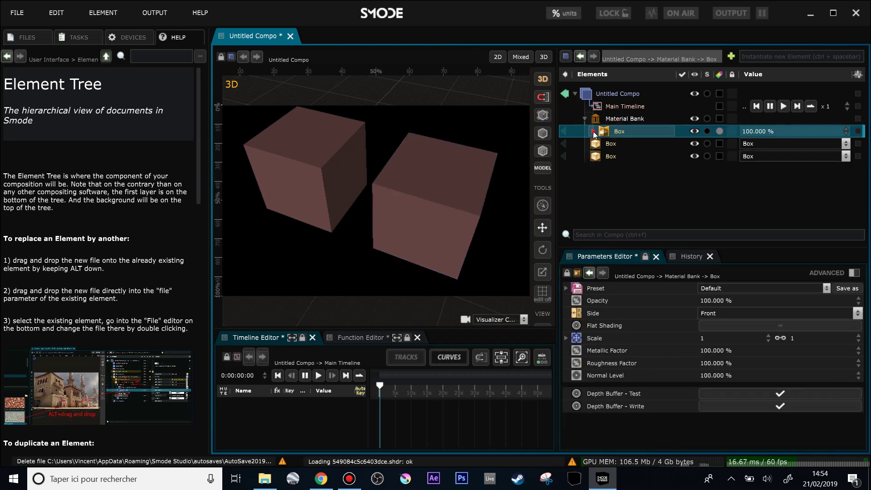
{"action": "left_click", "coordinate": [593, 131]}
{"action": "left_click", "coordinate": [630, 144]}
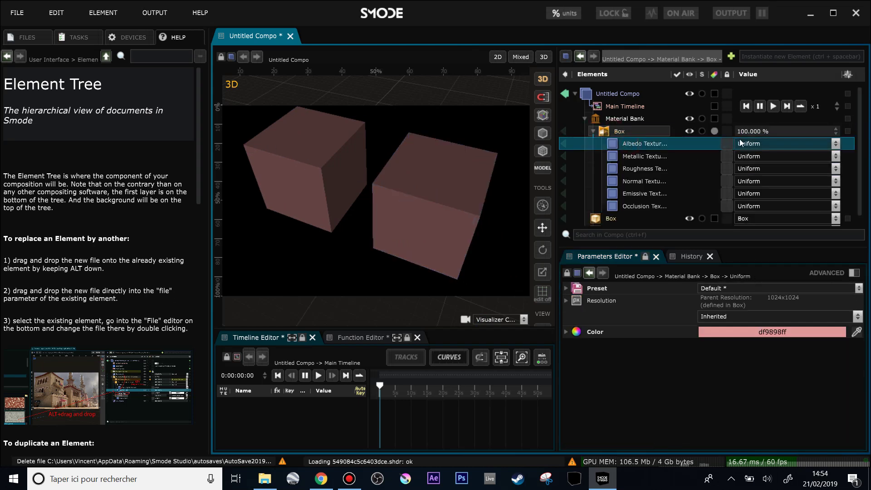
{"action": "left_click", "coordinate": [33, 37]}
{"action": "left_click", "coordinate": [199, 135]}
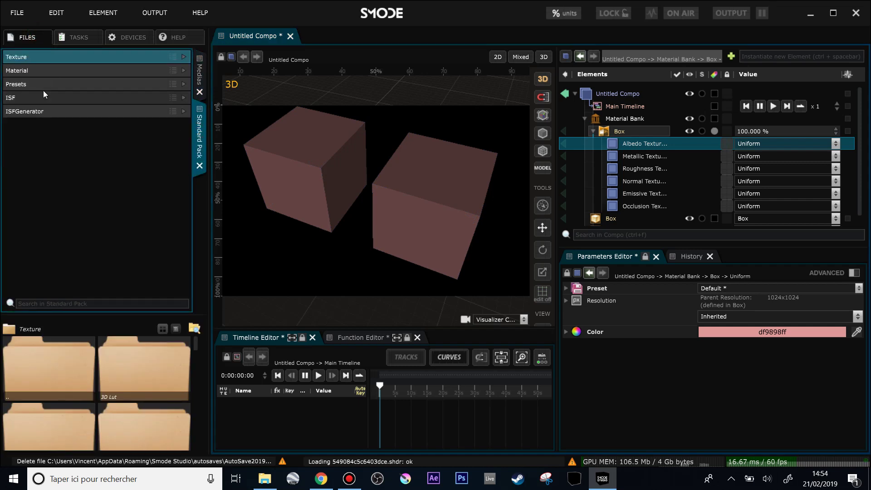
{"action": "left_click", "coordinate": [34, 81]}
{"action": "left_click", "coordinate": [34, 81]}
{"action": "left_click", "coordinate": [34, 57]}
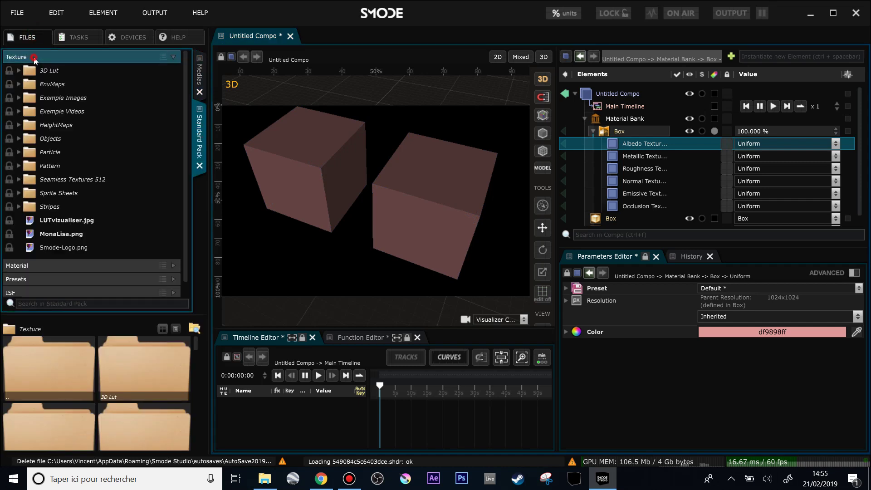
Replace the Box material's albedo texture with Briques 04_COLOR.png from the Seamless Textures 512 folder
{"action": "left_click", "coordinate": [39, 127]}
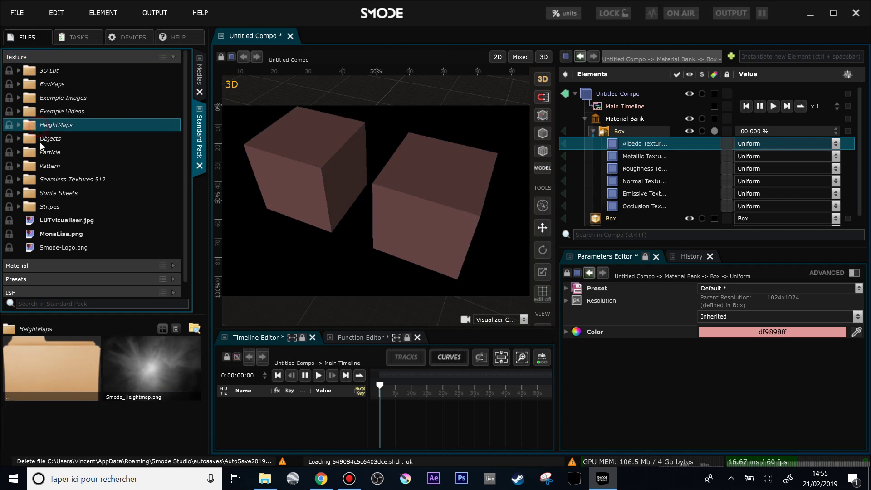
{"action": "left_click", "coordinate": [40, 139]}
{"action": "left_click", "coordinate": [47, 98]}
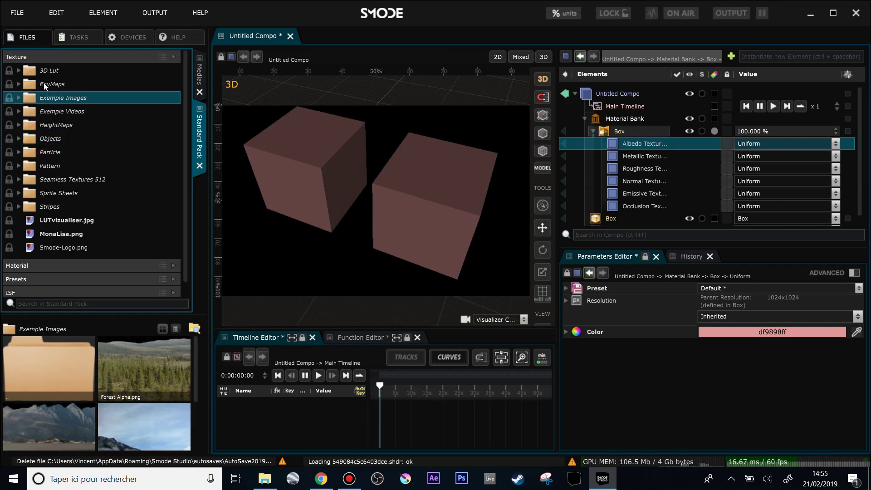
{"action": "left_click", "coordinate": [53, 184]}
{"action": "scroll", "coordinate": [88, 405], "scroll_direction": "down", "scroll_amount": 5}
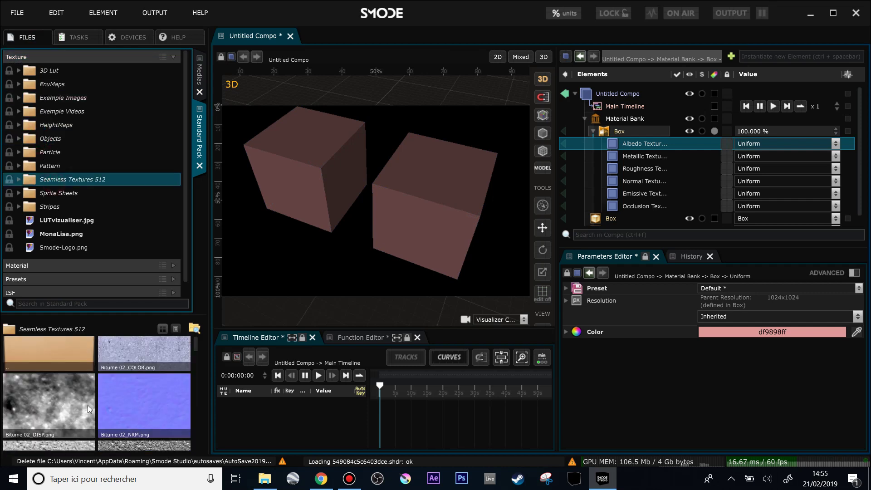
{"action": "left_click_drag", "start_coordinate": [118, 416], "coordinate": [649, 143]}
{"action": "left_click", "coordinate": [599, 146]}
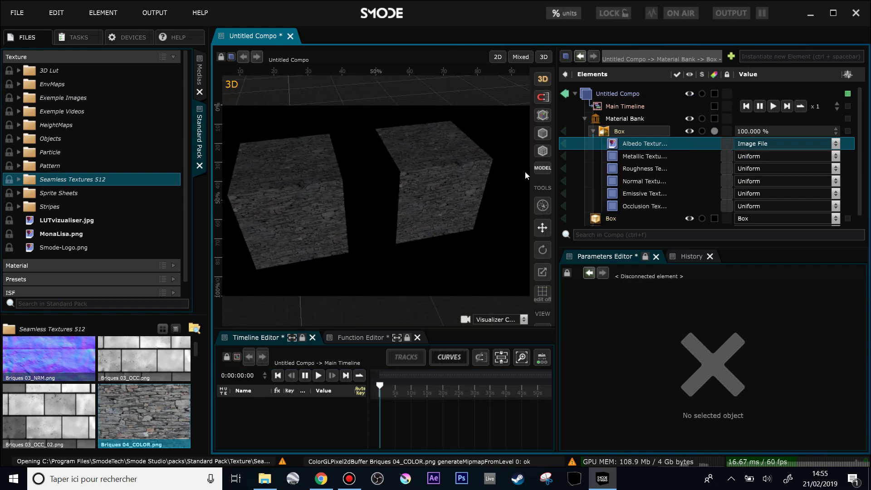
Collapse the Box material and inspect the two Box layers in turn
{"action": "left_click", "coordinate": [598, 131]}
{"action": "left_click", "coordinate": [609, 146]}
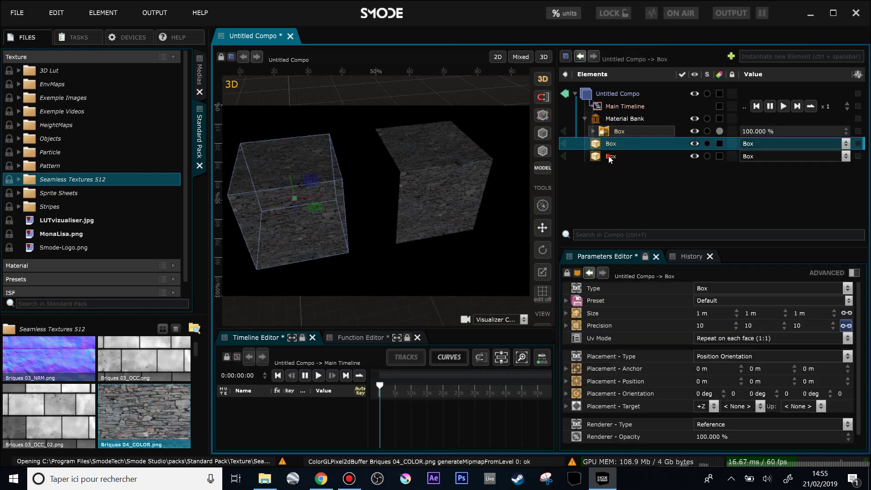
{"action": "left_click", "coordinate": [611, 156]}
{"action": "left_click", "coordinate": [609, 144]}
{"action": "left_click", "coordinate": [612, 157]}
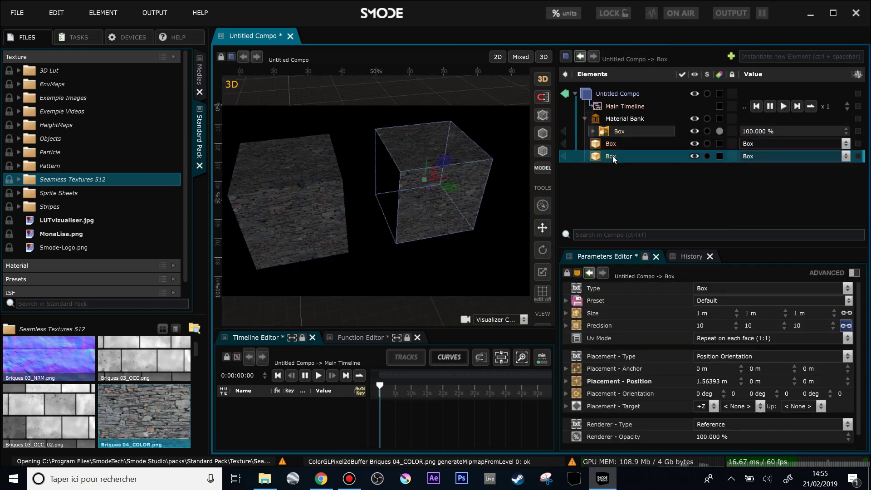
Add a Thick Lines renderer to the Material Bank
{"action": "right_click", "coordinate": [610, 119]}
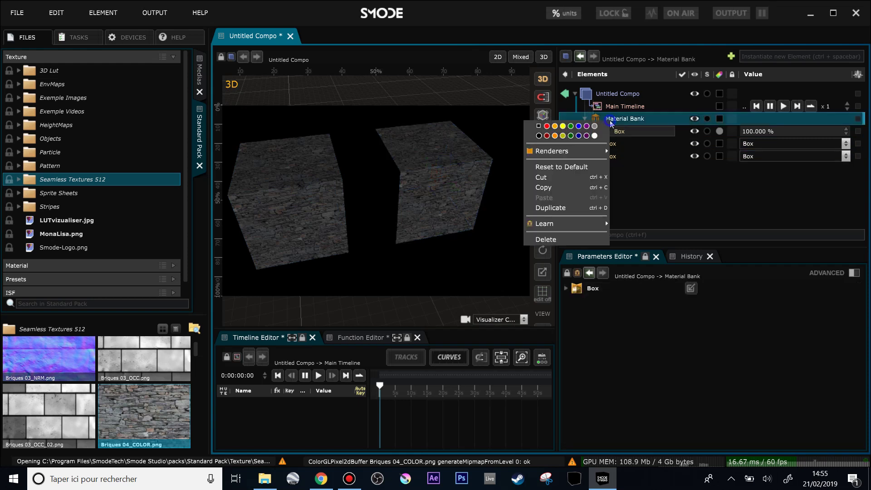
{"action": "mouse_move", "coordinate": [566, 155]}
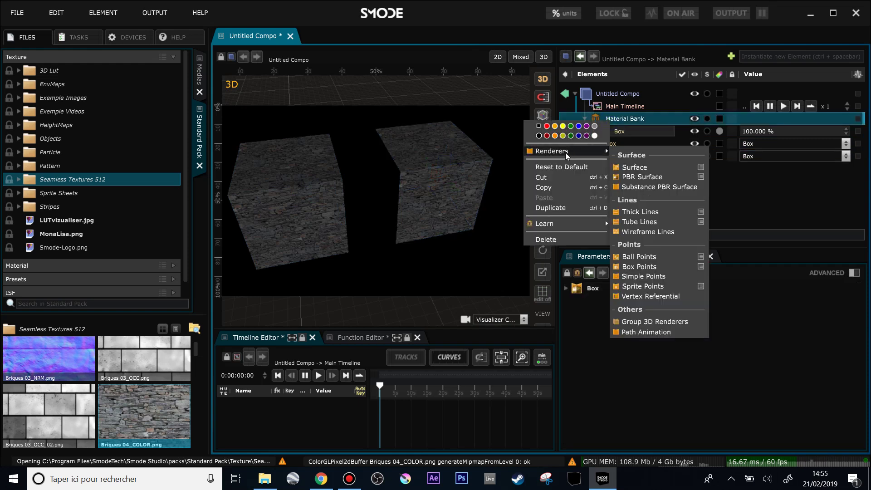
{"action": "left_click", "coordinate": [661, 216]}
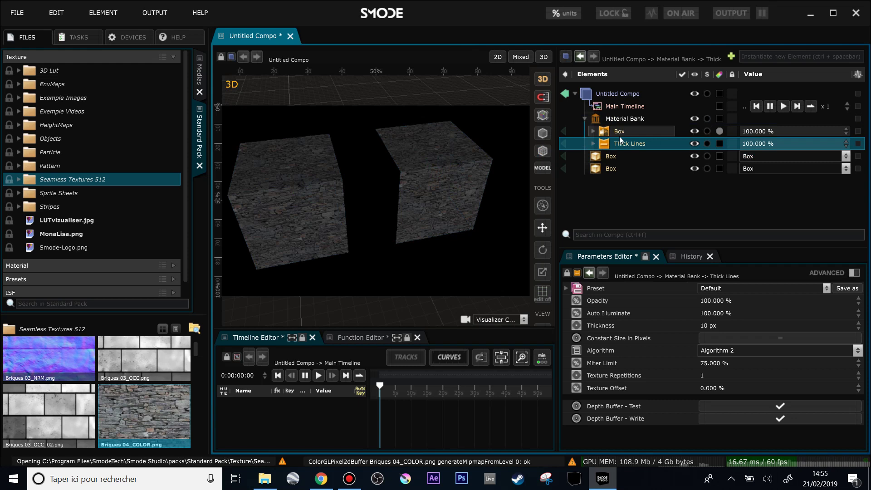
Set the referencer address of the first Box layer's renderer to Thick Lines
{"action": "left_click", "coordinate": [596, 168]}
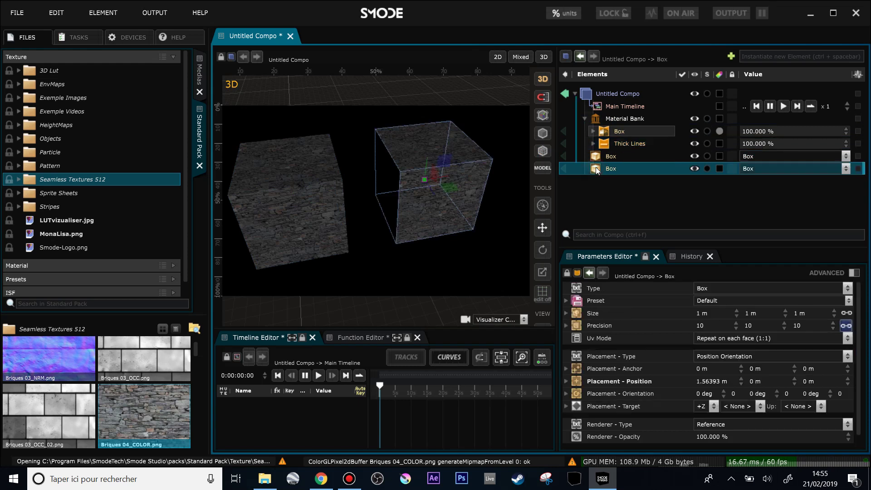
{"action": "left_click", "coordinate": [598, 158]}
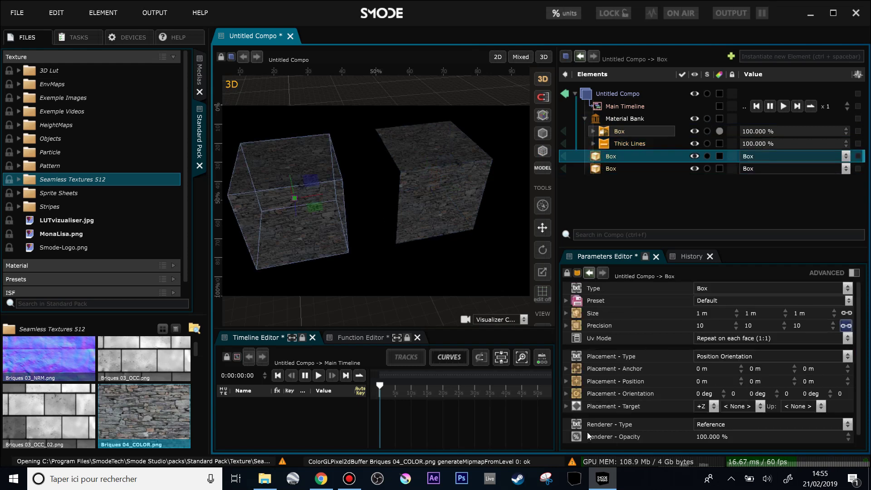
{"action": "scroll", "coordinate": [729, 424], "scroll_direction": "down", "scroll_amount": 1}
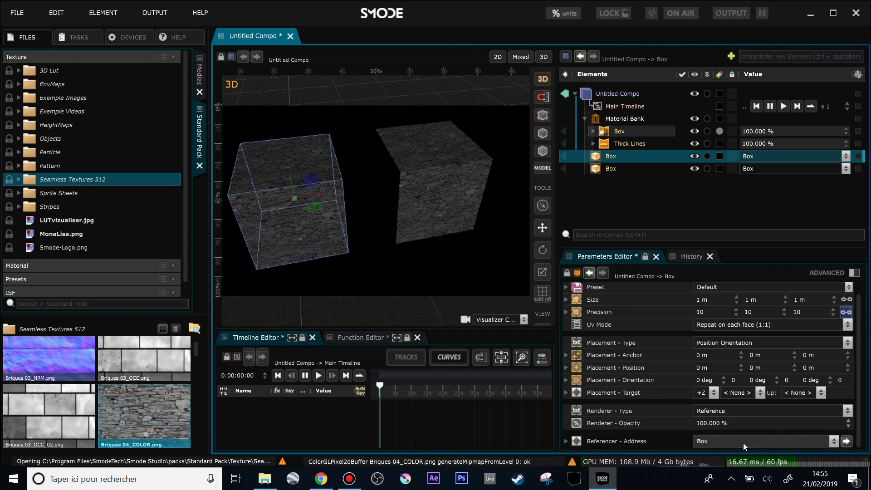
{"action": "left_click", "coordinate": [744, 443]}
{"action": "left_click", "coordinate": [740, 429]}
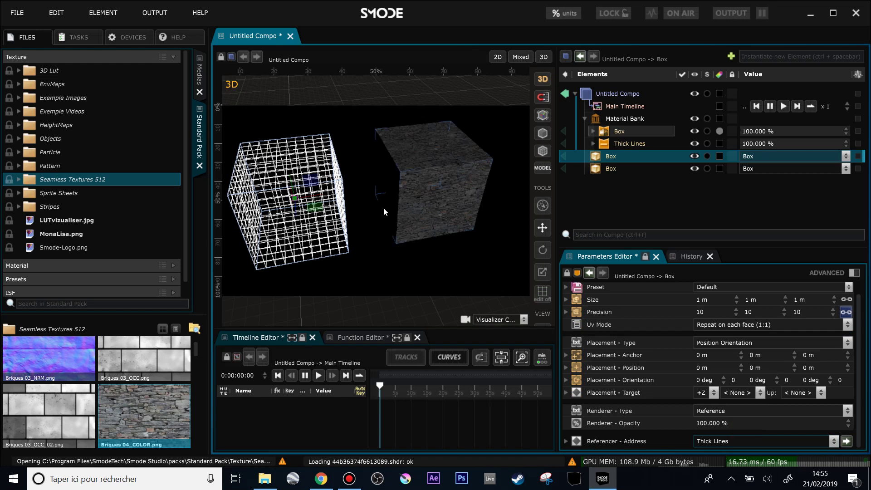
Add a second reference renderer beside the Thick Lines reference in the first Box layer
{"action": "mouse_move", "coordinate": [384, 211]}
{"action": "left_mouse_down"}
{"action": "mouse_move", "coordinate": [268, 202]}
{"action": "mouse_move", "coordinate": [338, 165]}
{"action": "mouse_move", "coordinate": [393, 208]}
{"action": "left_mouse_up"}
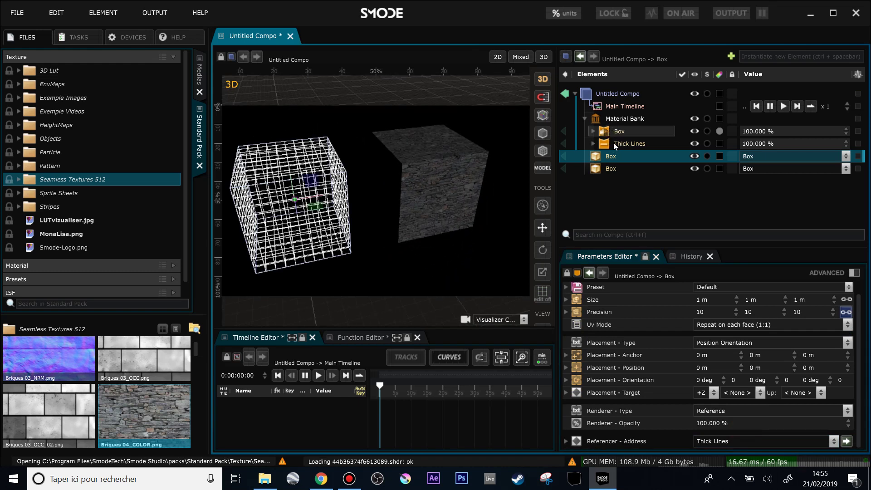
{"action": "left_click_drag", "start_coordinate": [345, 169], "coordinate": [375, 167]}
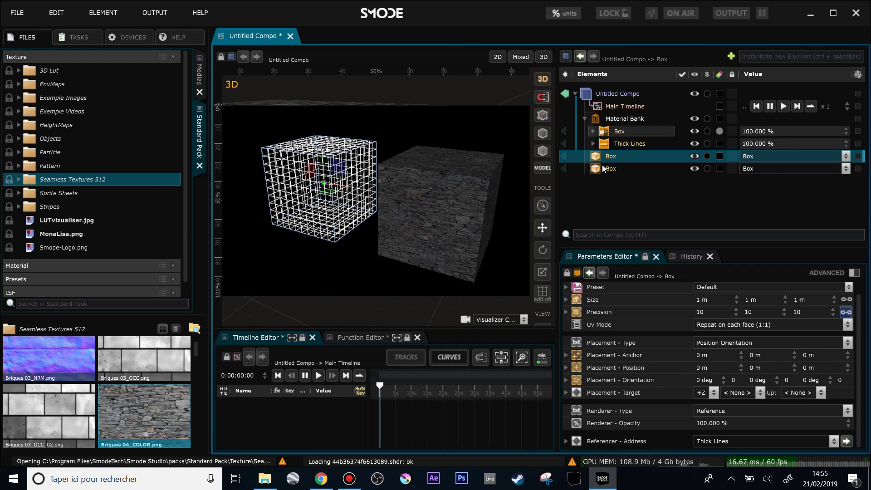
{"action": "left_click_drag", "start_coordinate": [344, 173], "coordinate": [393, 196]}
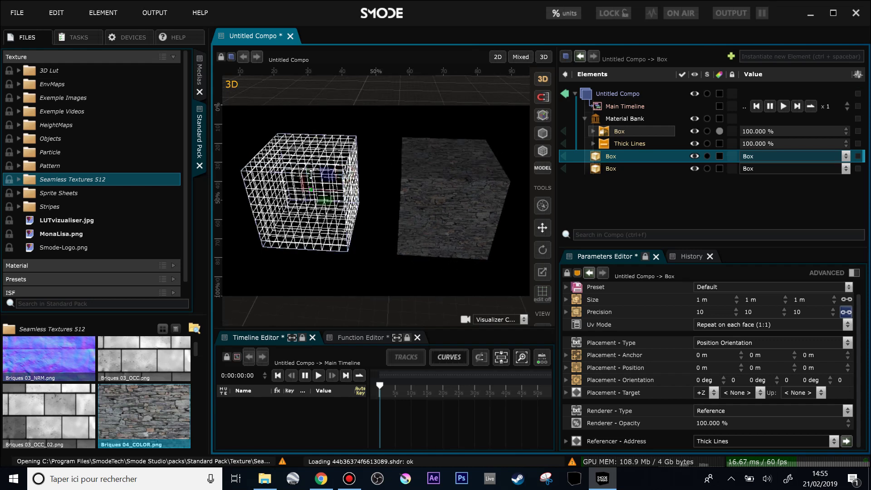
{"action": "left_click_drag", "start_coordinate": [465, 198], "coordinate": [428, 200]}
{"action": "left_click_drag", "start_coordinate": [362, 209], "coordinate": [376, 171]}
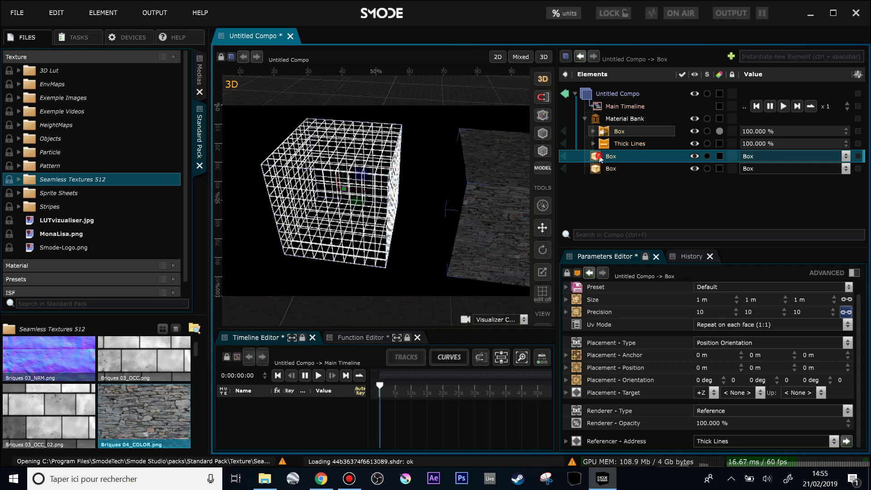
{"action": "key", "text": "ctrl+v"}
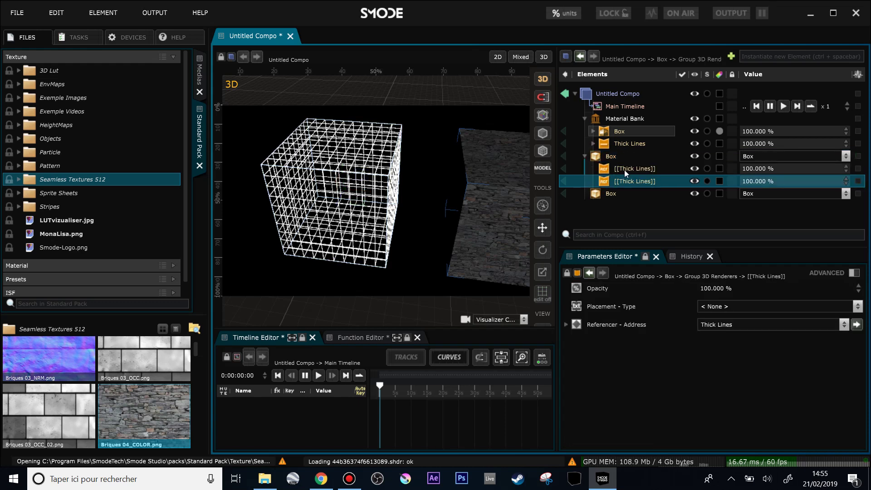
{"action": "left_click", "coordinate": [598, 157]}
{"action": "left_click", "coordinate": [598, 157]}
{"action": "left_click", "coordinate": [622, 179]}
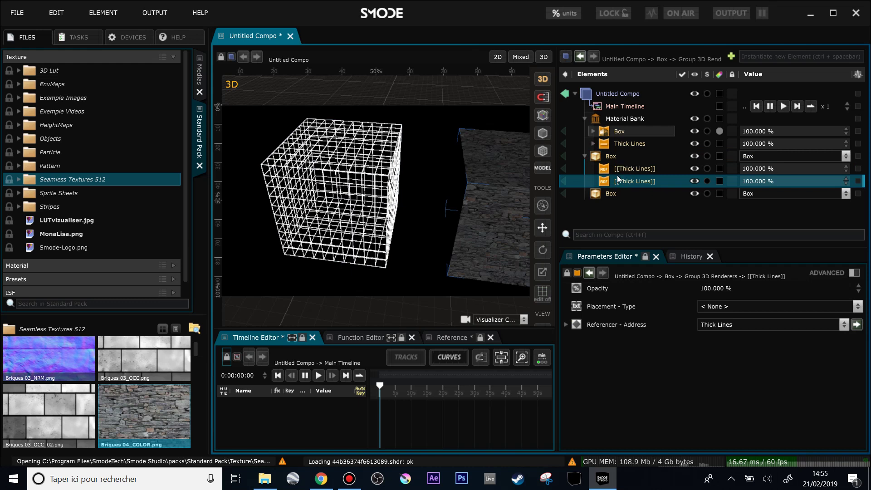
Set the referencer address of the first Box layer's second renderer to the Box material
{"action": "left_click", "coordinate": [735, 324]}
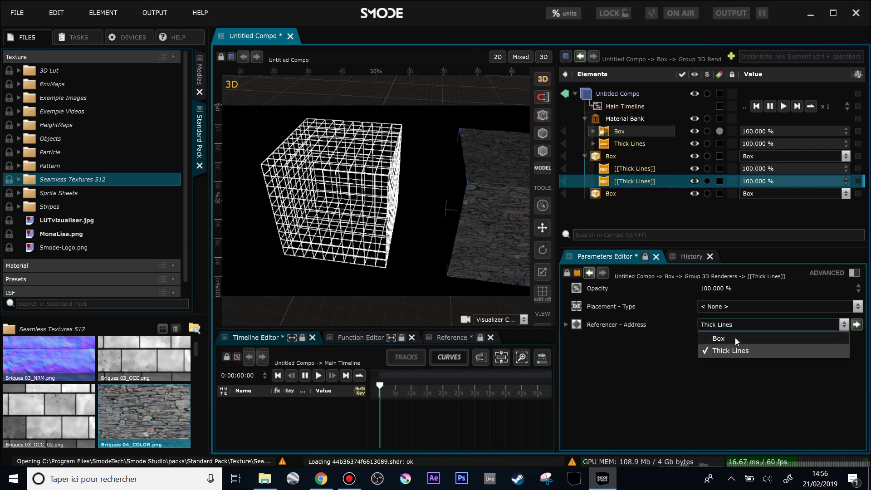
{"action": "left_click", "coordinate": [735, 338]}
{"action": "scroll", "coordinate": [334, 187], "scroll_direction": "up", "scroll_amount": 4}
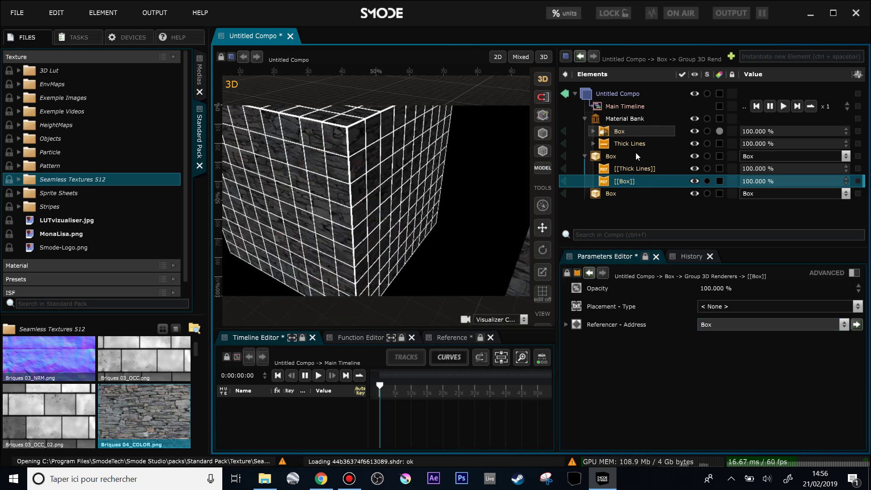
Examine the first Box layer's Thick Lines and Box reference renderers in turn
{"action": "left_click", "coordinate": [608, 157]}
{"action": "left_click", "coordinate": [624, 169]}
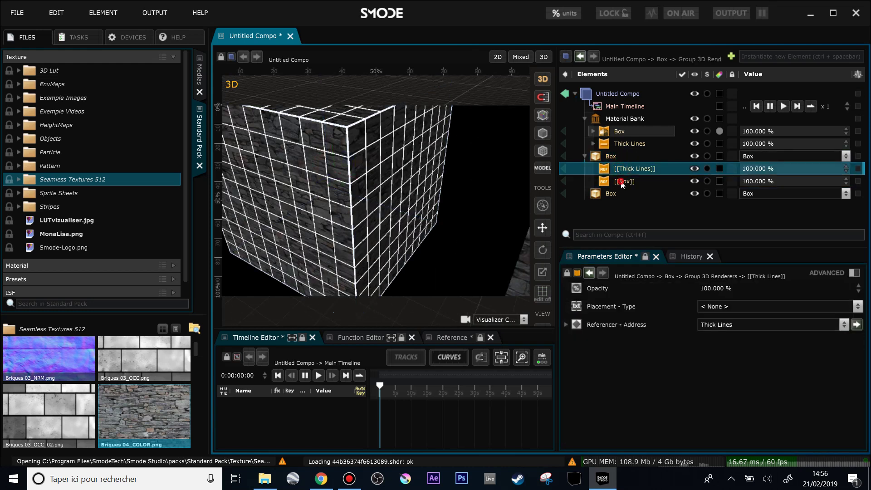
{"action": "left_click", "coordinate": [621, 182]}
{"action": "left_click", "coordinate": [618, 170]}
{"action": "left_click", "coordinate": [620, 181]}
{"action": "left_click", "coordinate": [618, 170]}
{"action": "left_click", "coordinate": [620, 181]}
{"action": "scroll", "coordinate": [436, 200], "scroll_direction": "down", "scroll_amount": 5}
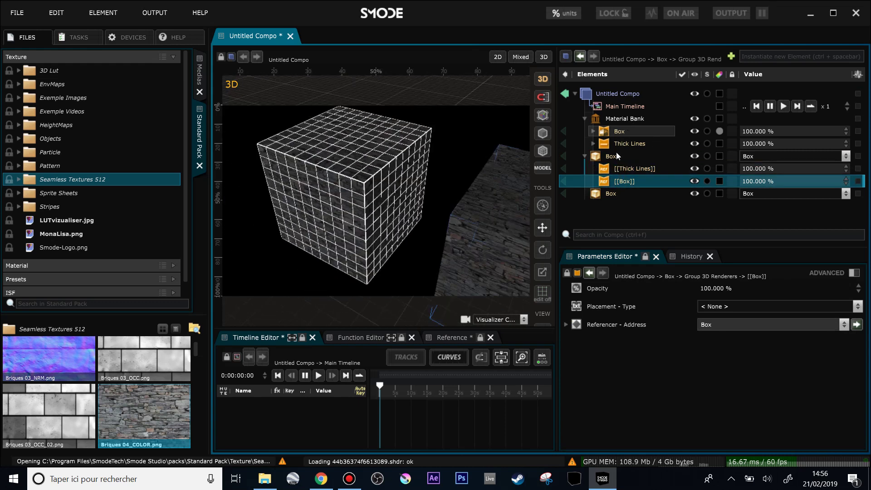
Add an N Points Gradient 2D layer to the composition
{"action": "right_click", "coordinate": [604, 219]}
{"action": "mouse_move", "coordinate": [562, 282]}
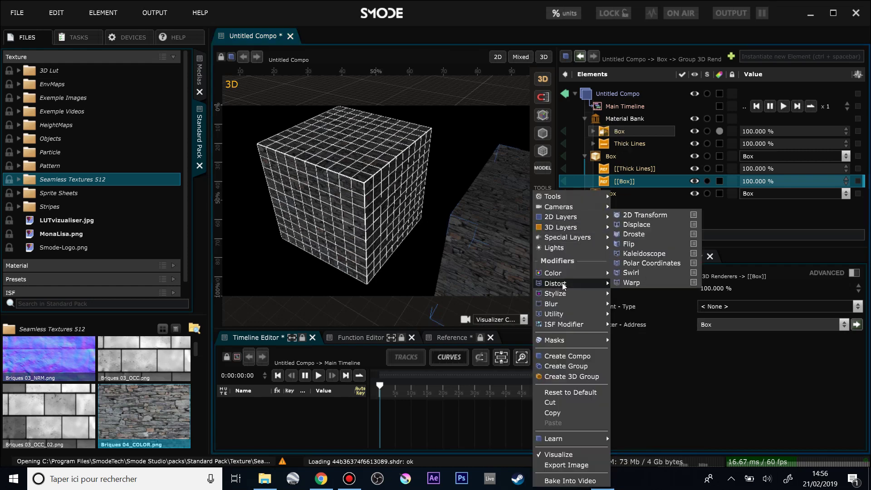
{"action": "mouse_move", "coordinate": [563, 217]}
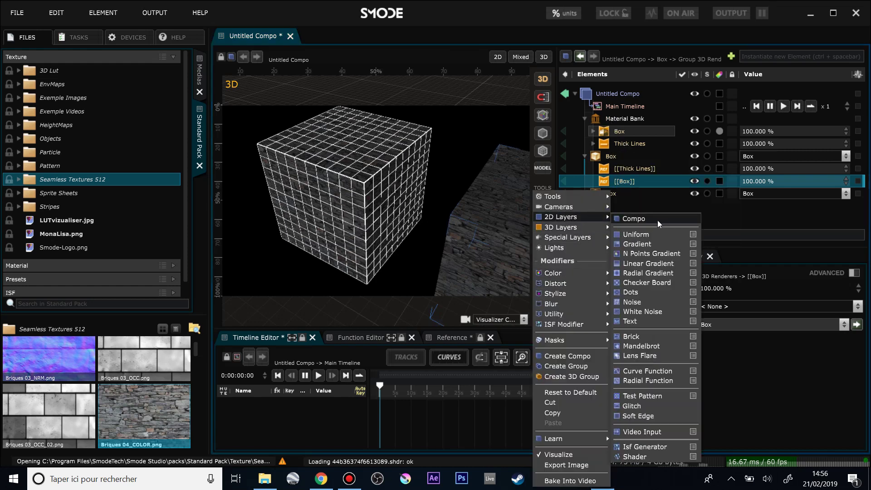
{"action": "left_click", "coordinate": [655, 255]}
Export and replace the N-Points Gradient by reference, and inspect both the shared gradient and its reference layer
{"action": "right_click", "coordinate": [607, 207]}
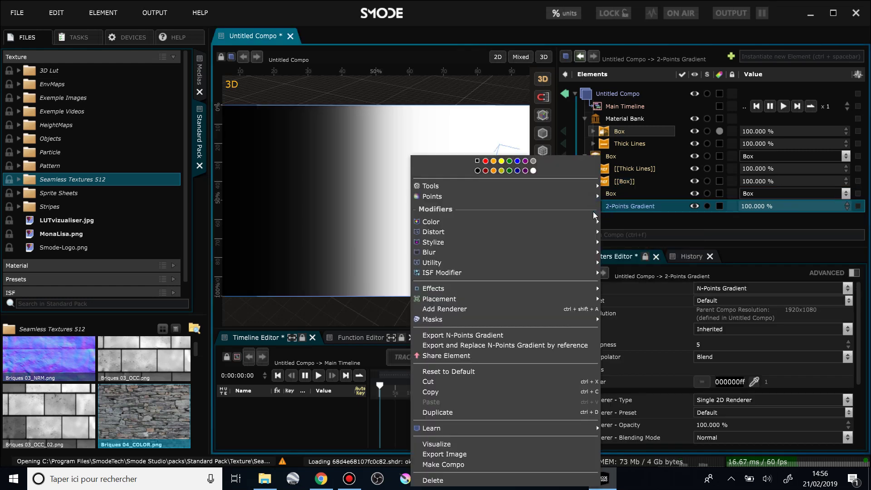
{"action": "left_click", "coordinate": [521, 347]}
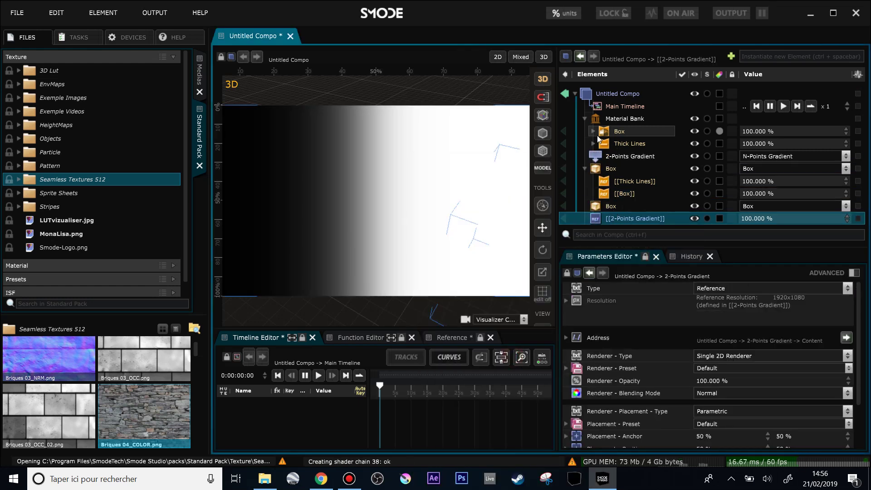
{"action": "left_click", "coordinate": [585, 118]}
{"action": "left_click", "coordinate": [599, 131]}
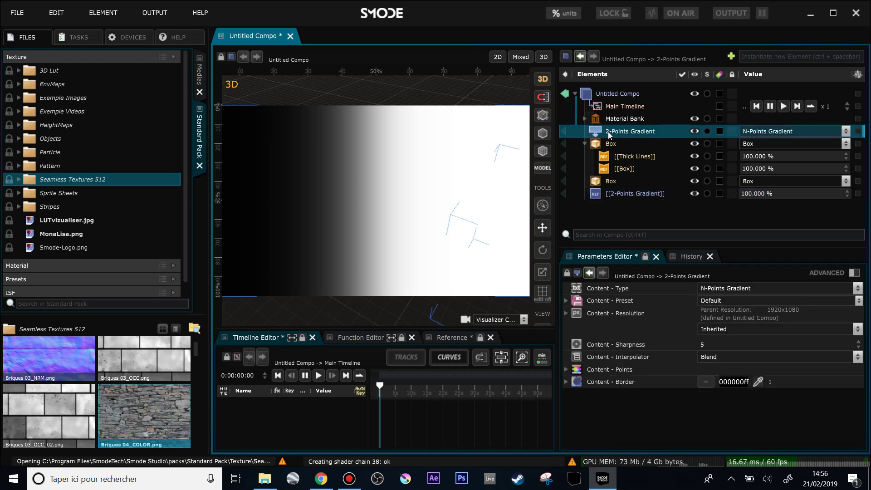
{"action": "left_click", "coordinate": [605, 193]}
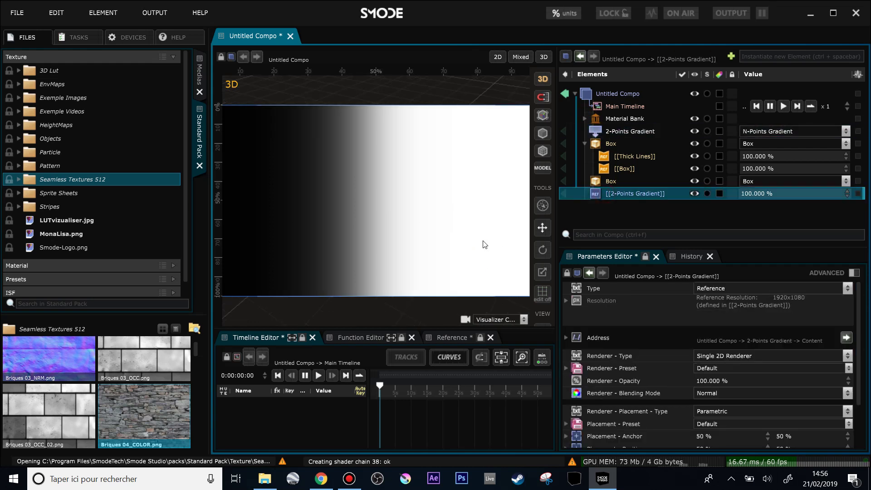
Move and shrink the referenced gradient in 2D mode, and import its source to turn it into an independent layer
{"action": "left_click", "coordinate": [543, 79]}
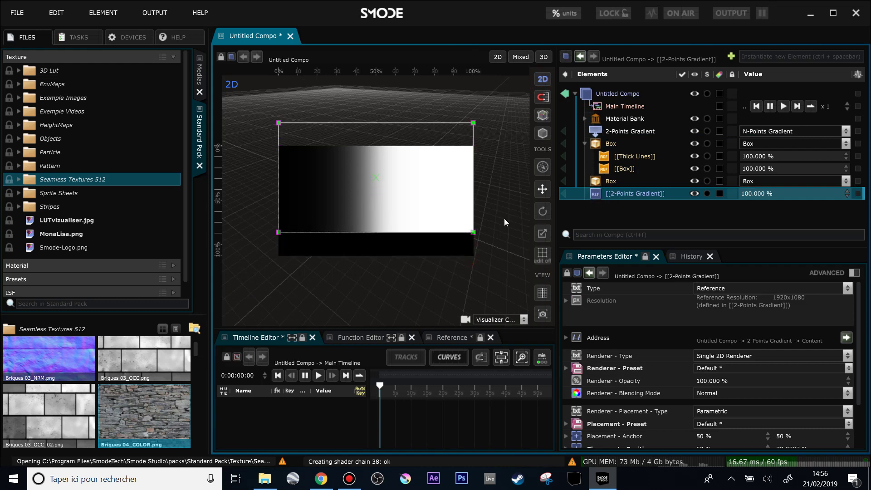
{"action": "left_click_drag", "start_coordinate": [473, 233], "coordinate": [397, 221]}
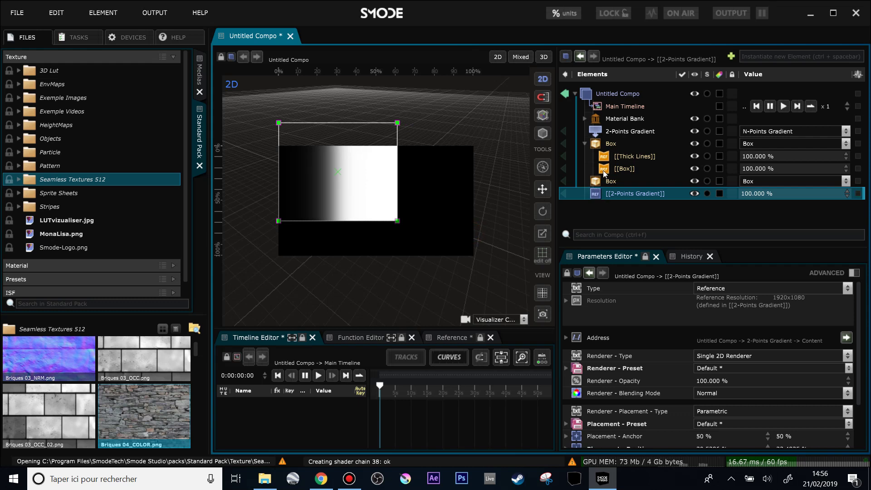
{"action": "right_click", "coordinate": [595, 193]}
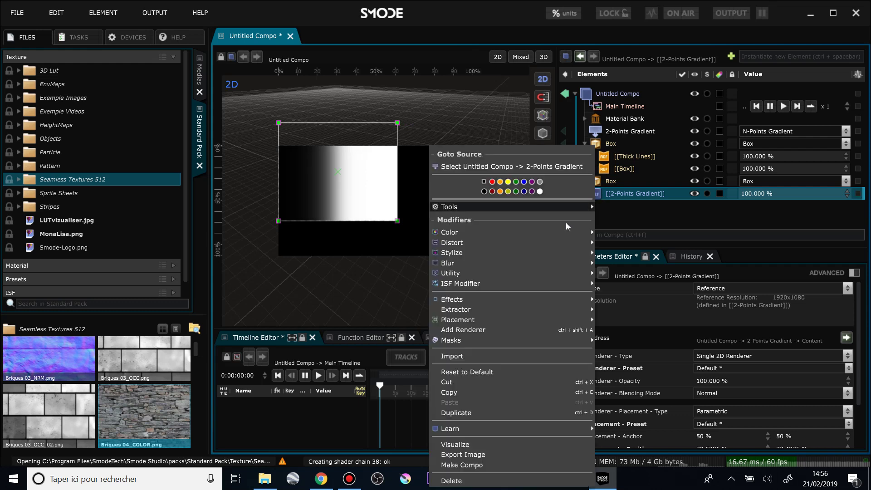
{"action": "left_click", "coordinate": [522, 360]}
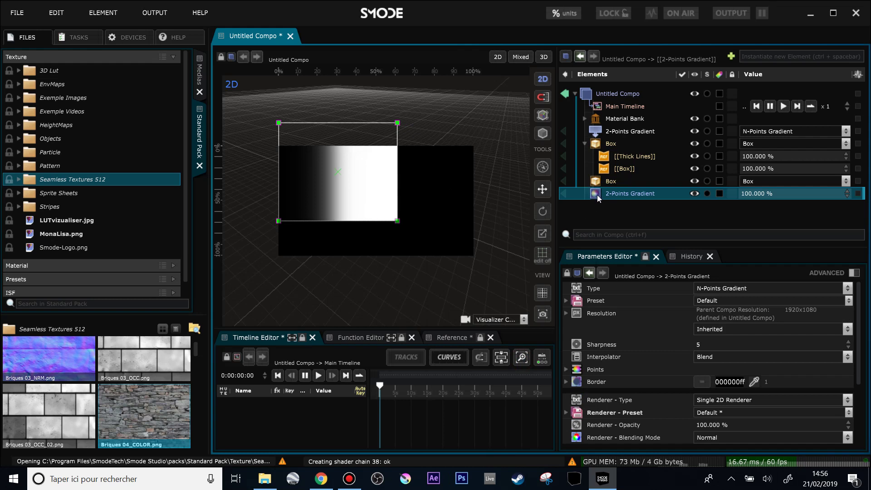
Delete the imported gradient layer and the shared 2-Points Gradient element
{"action": "key", "text": "Delete"}
{"action": "left_click", "coordinate": [608, 131]}
{"action": "key", "text": "Delete"}
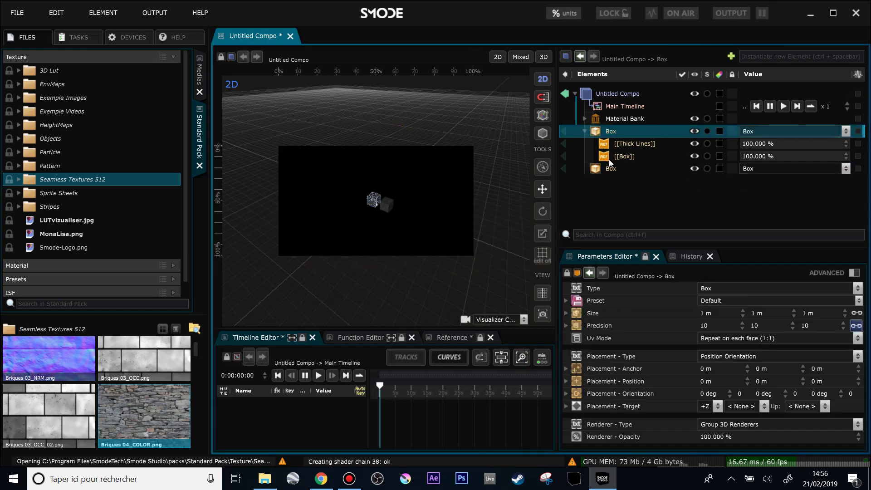
Import the Box material into the first Box layer's second renderer in place of its reference
{"action": "left_click", "coordinate": [606, 156]}
{"action": "scroll", "coordinate": [407, 216], "scroll_direction": "up", "scroll_amount": 4}
{"action": "scroll", "coordinate": [407, 217], "scroll_direction": "down", "scroll_amount": 2}
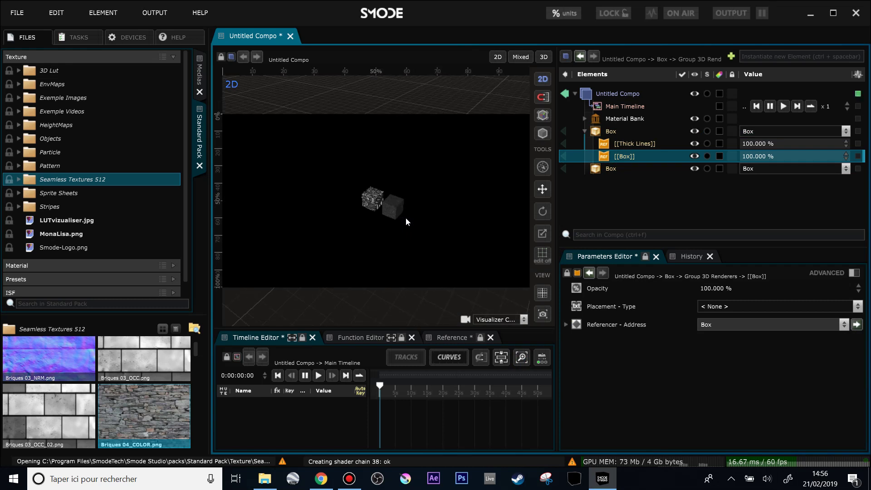
{"action": "scroll", "coordinate": [411, 217], "scroll_direction": "up", "scroll_amount": 4}
{"action": "scroll", "coordinate": [415, 216], "scroll_direction": "down", "scroll_amount": 3}
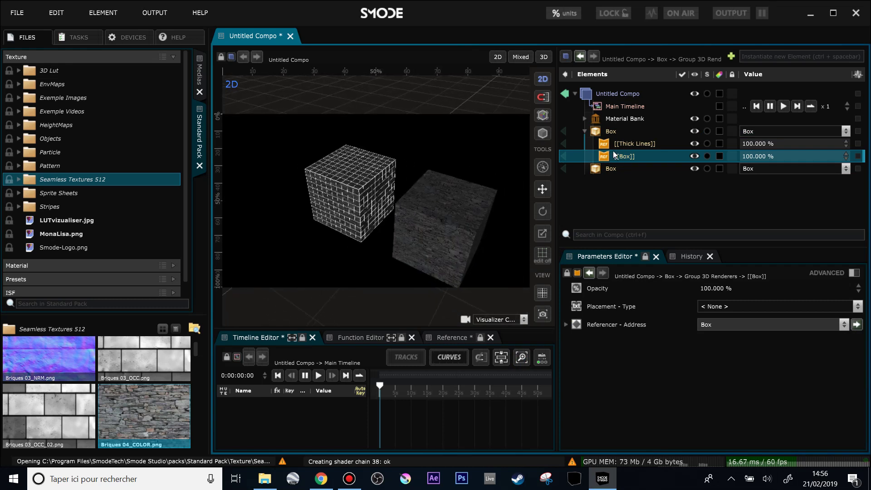
{"action": "scroll", "coordinate": [414, 206], "scroll_direction": "up", "scroll_amount": 5}
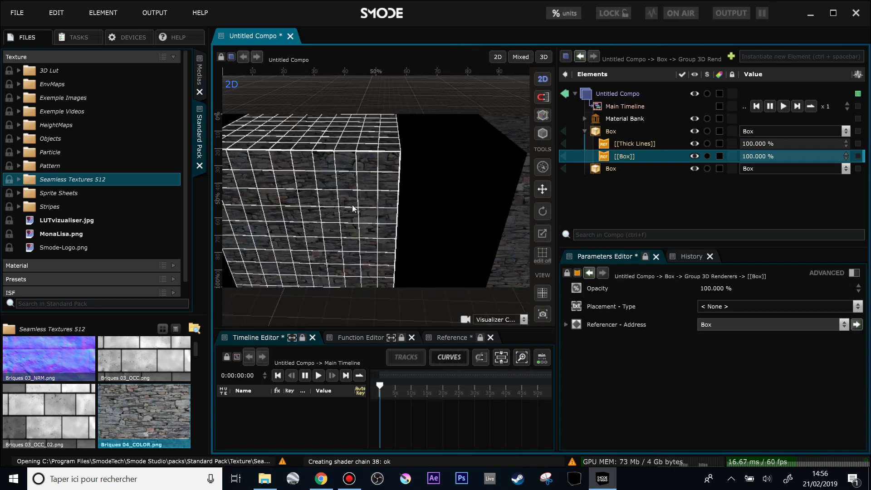
{"action": "scroll", "coordinate": [362, 190], "scroll_direction": "down", "scroll_amount": 5}
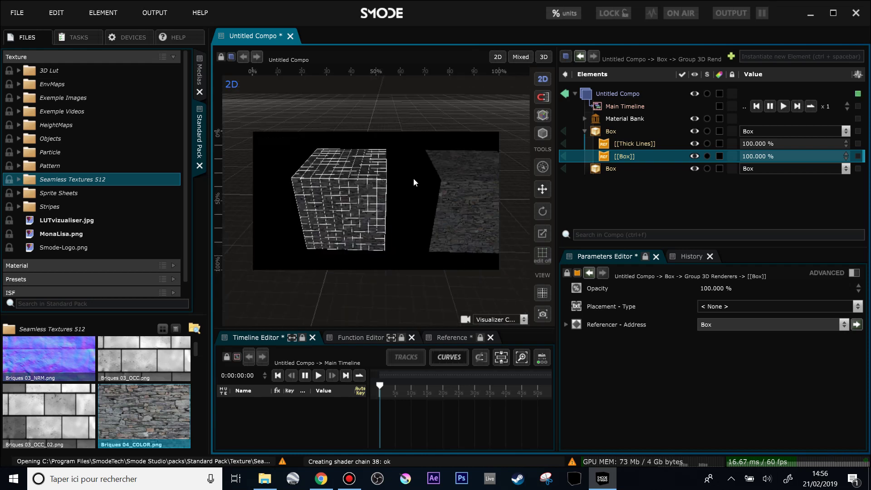
{"action": "left_click", "coordinate": [585, 119]}
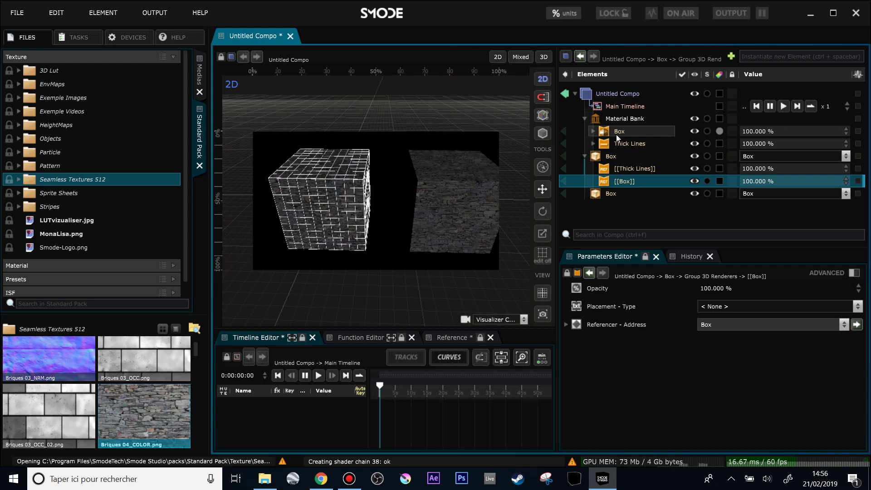
{"action": "right_click", "coordinate": [609, 181]}
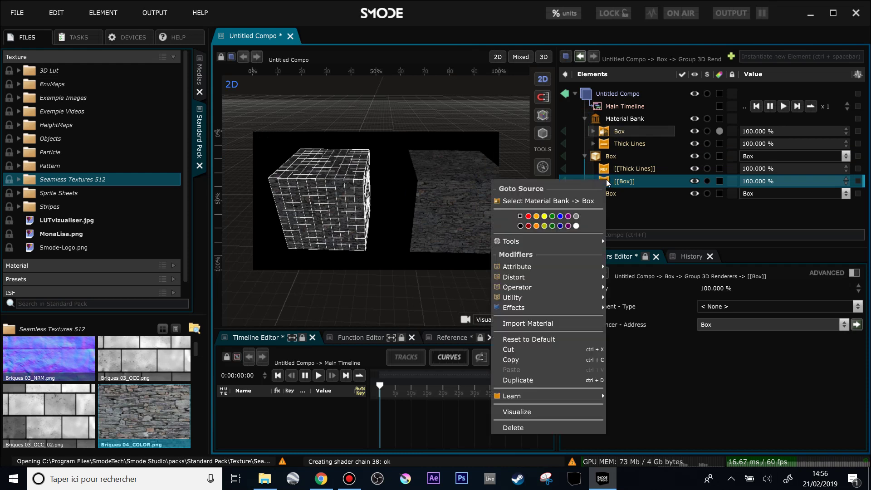
{"action": "left_click", "coordinate": [546, 328]}
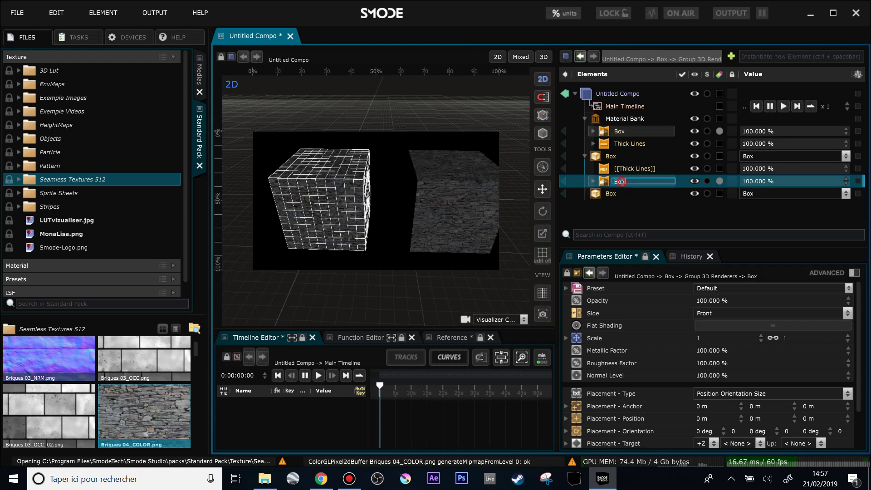
Replace the albedo texture of the Material Bank's Box material with Briques 05_COLOR.png from Seamless Textures 512
{"action": "left_click", "coordinate": [608, 133]}
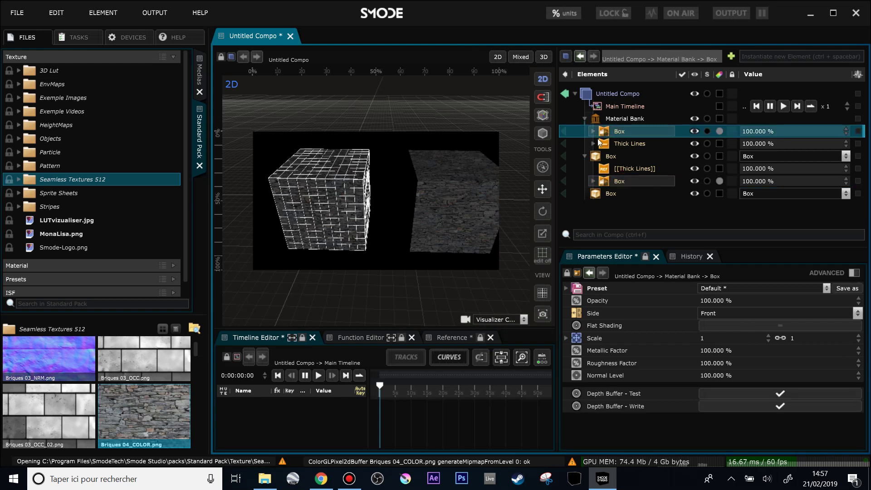
{"action": "left_click", "coordinate": [594, 131]}
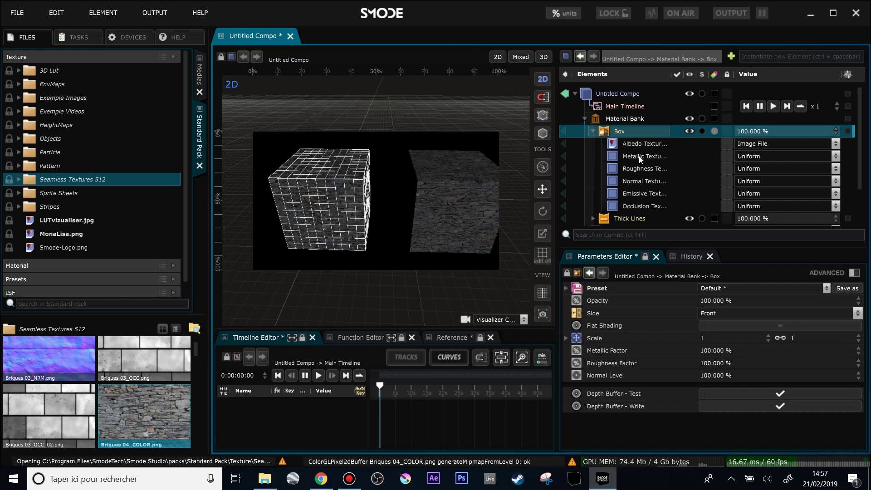
{"action": "left_click", "coordinate": [617, 143]}
{"action": "scroll", "coordinate": [85, 381], "scroll_direction": "down", "scroll_amount": 5}
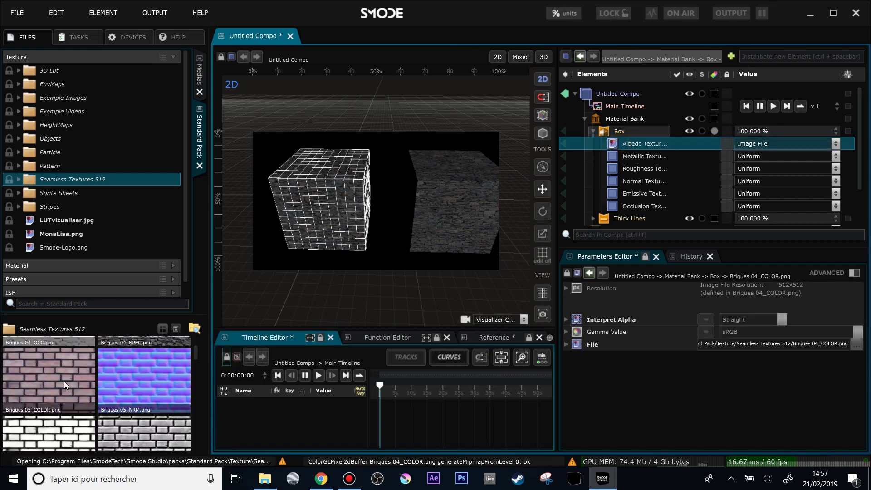
{"action": "left_click_drag", "start_coordinate": [63, 381], "coordinate": [712, 145]}
{"action": "left_click_drag", "start_coordinate": [410, 245], "coordinate": [376, 206]}
{"action": "scroll", "coordinate": [375, 206], "scroll_direction": "up", "scroll_amount": 3}
Rename the Material Bank's Box material as Box bricks
{"action": "double_click", "coordinate": [633, 132]}
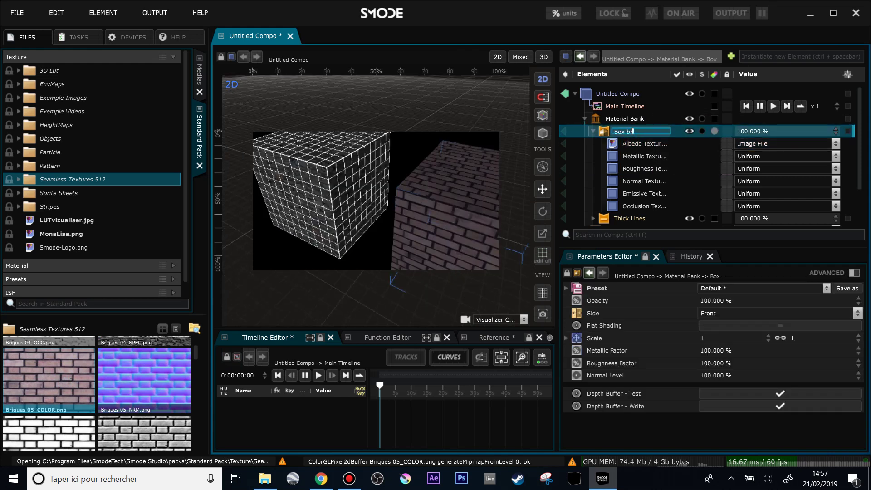
{"action": "type", "text": "bricks"}
{"action": "key", "text": "Return"}
{"action": "left_click_drag", "start_coordinate": [432, 197], "coordinate": [446, 200]}
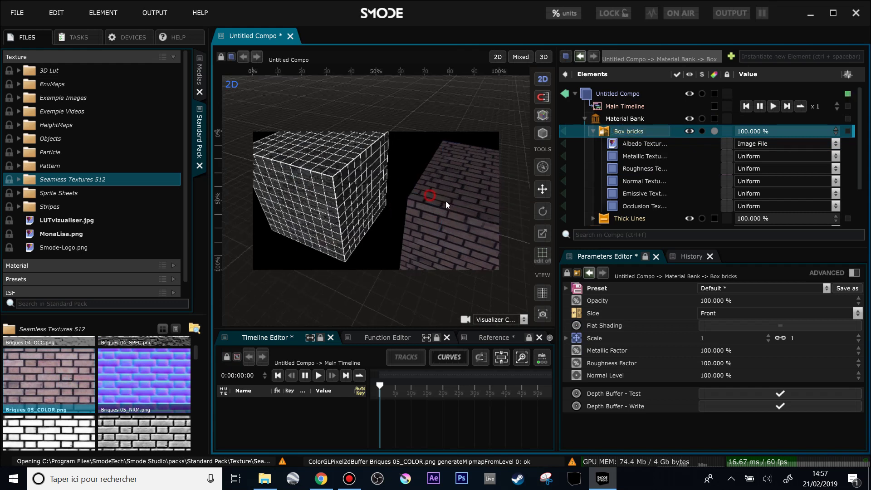
{"action": "scroll", "coordinate": [451, 199], "scroll_direction": "down", "scroll_amount": 3}
In 3D mode, compare the second box's reference renderer with the first box's imported Box renderer and the Box bricks source
{"action": "left_click", "coordinate": [544, 57]}
{"action": "scroll", "coordinate": [442, 183], "scroll_direction": "up", "scroll_amount": 3}
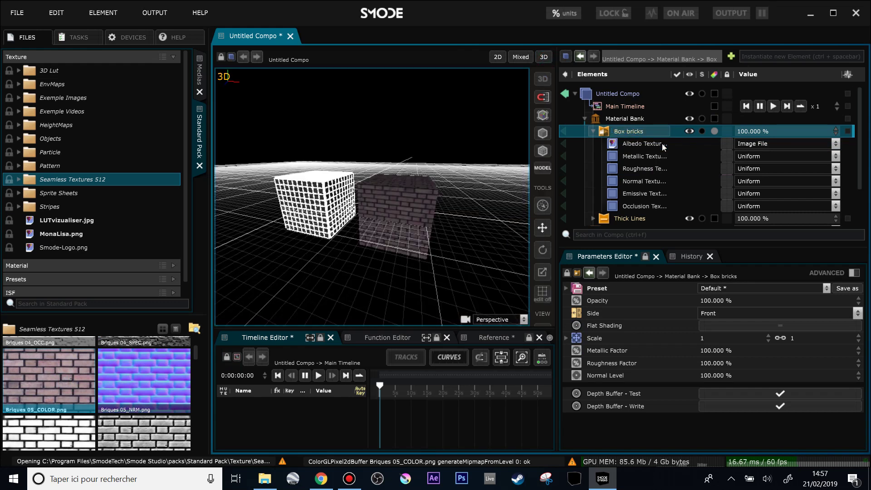
{"action": "scroll", "coordinate": [617, 220], "scroll_direction": "down", "scroll_amount": 2}
{"action": "left_click", "coordinate": [605, 221]}
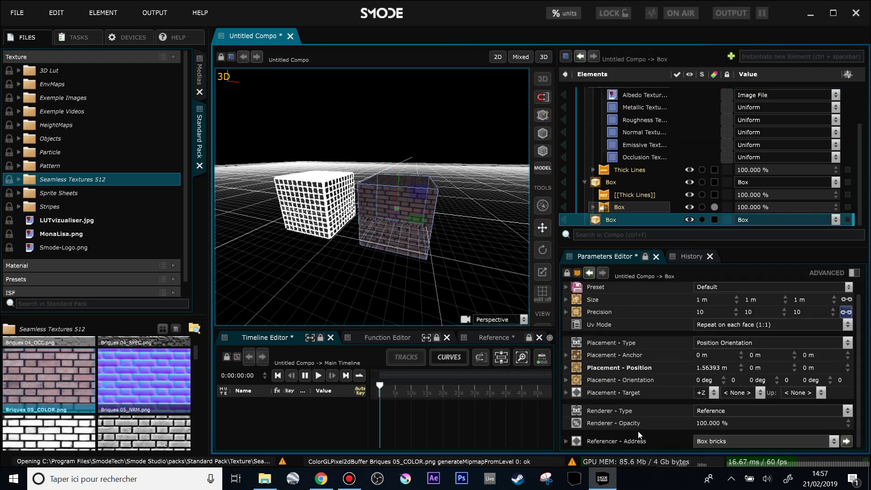
{"action": "left_click", "coordinate": [612, 209]}
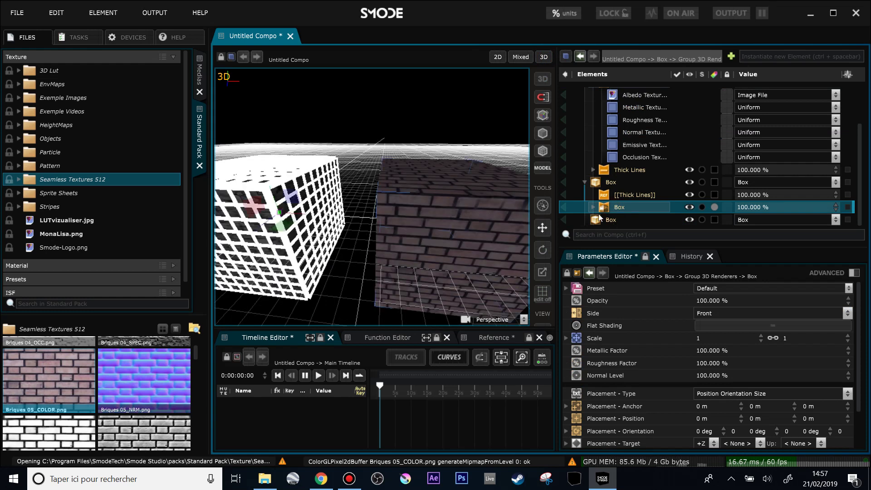
{"action": "left_click_drag", "start_coordinate": [464, 206], "coordinate": [472, 213]}
{"action": "scroll", "coordinate": [646, 138], "scroll_direction": "up", "scroll_amount": 1}
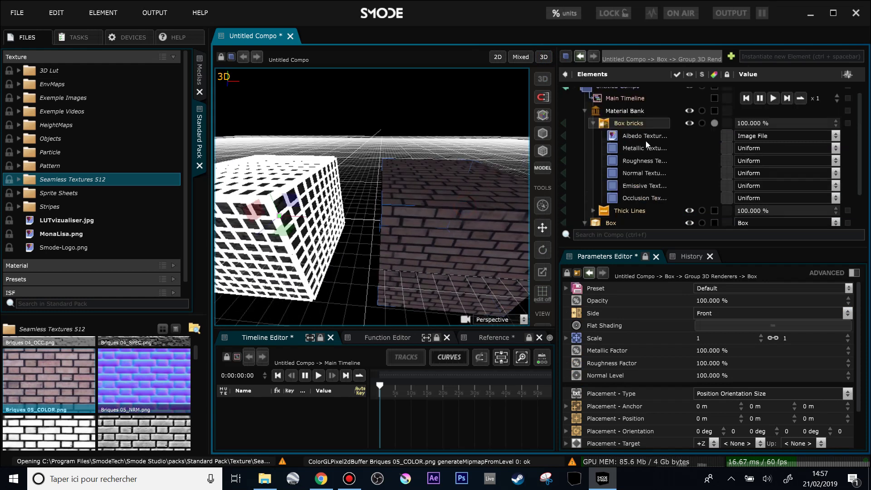
{"action": "scroll", "coordinate": [644, 142], "scroll_direction": "down", "scroll_amount": 1}
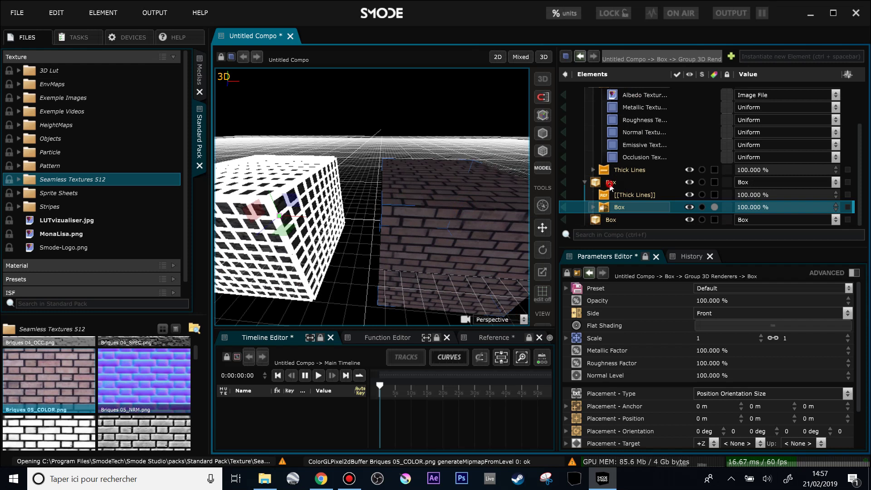
{"action": "left_click", "coordinate": [609, 183]}
{"action": "scroll", "coordinate": [422, 211], "scroll_direction": "down", "scroll_amount": 5}
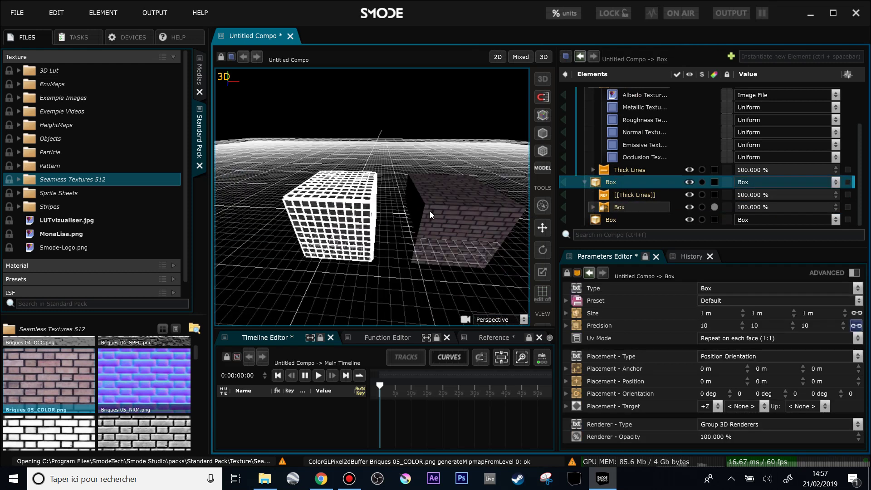
{"action": "scroll", "coordinate": [605, 108], "scroll_direction": "up", "scroll_amount": 3}
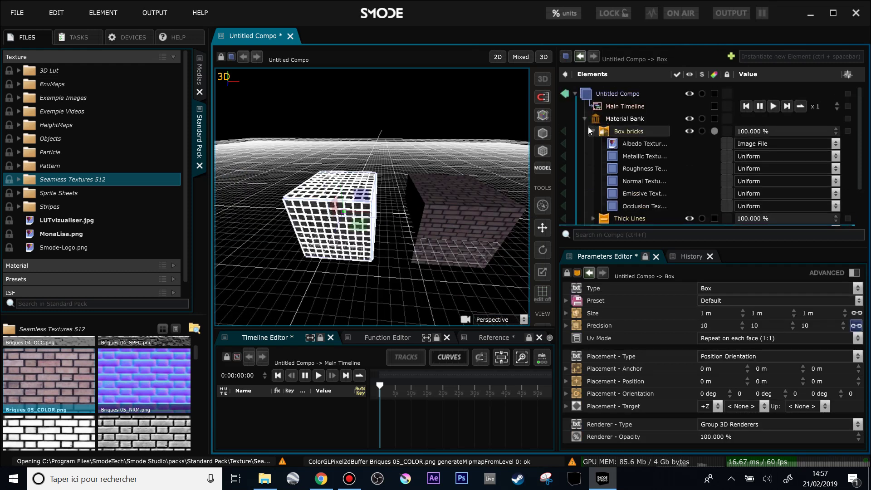
Collapse Box bricks, the Material Bank and the first Box in the element tree, and examine both boxes up close in 3D
{"action": "left_click", "coordinate": [593, 130]}
{"action": "left_click", "coordinate": [585, 119]}
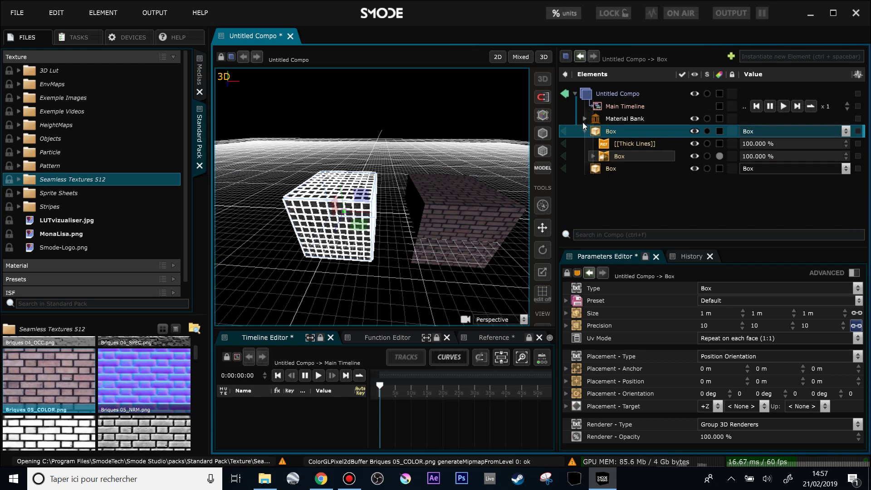
{"action": "left_click", "coordinate": [585, 132]}
{"action": "scroll", "coordinate": [453, 200], "scroll_direction": "up", "scroll_amount": 6}
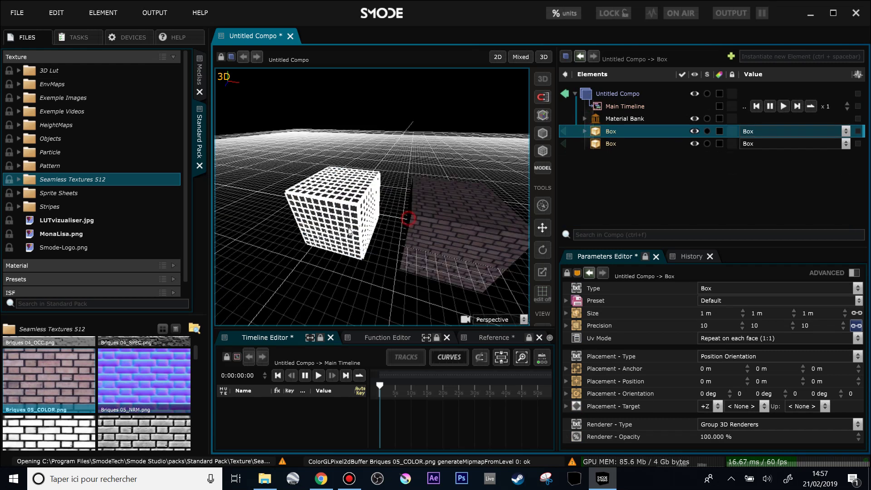
{"action": "scroll", "coordinate": [474, 188], "scroll_direction": "down", "scroll_amount": 5}
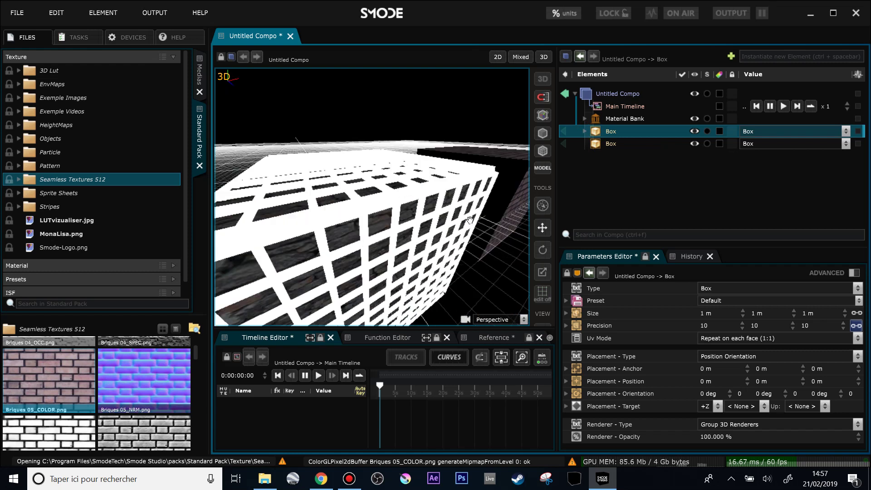
{"action": "left_click_drag", "start_coordinate": [453, 200], "coordinate": [380, 205]}
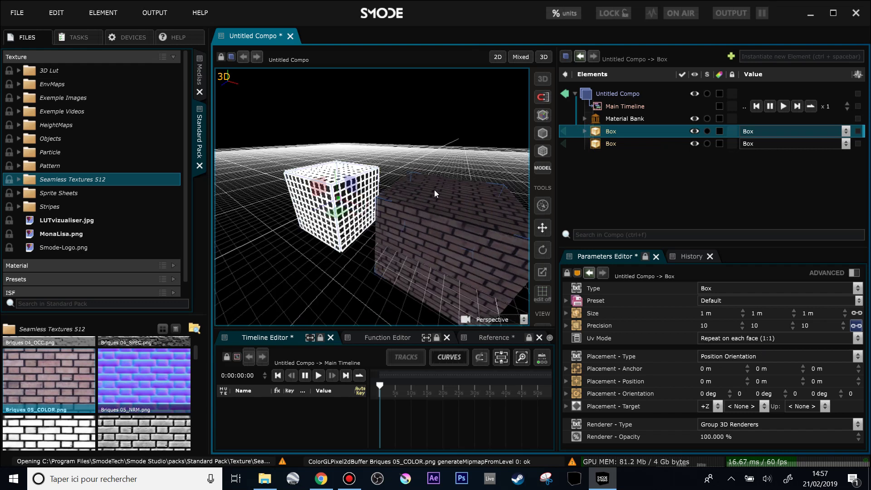